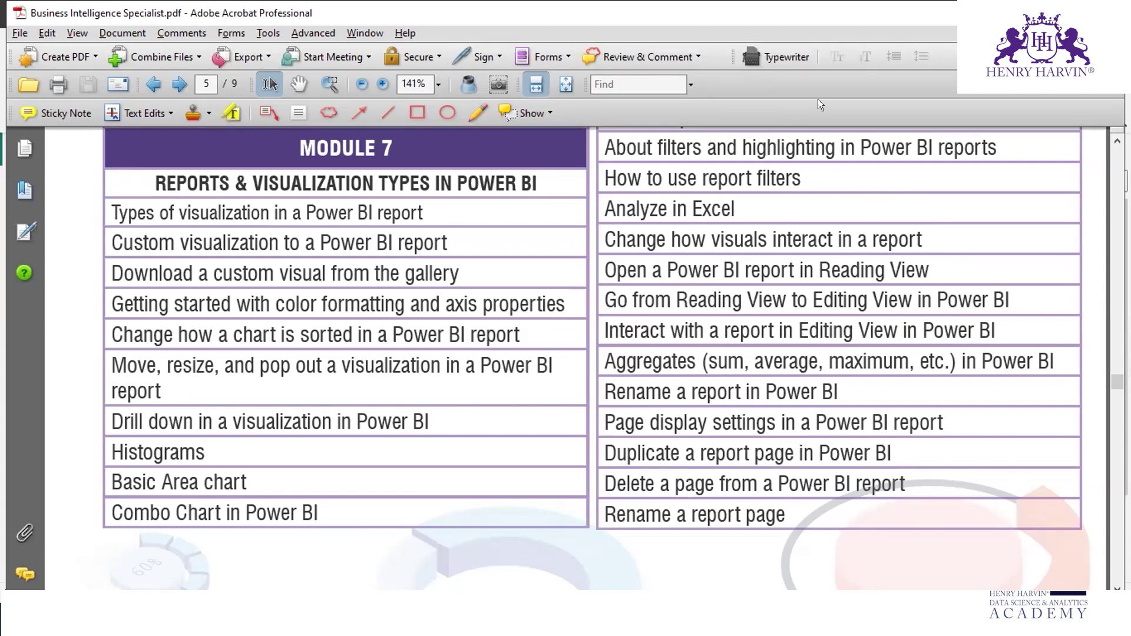
# Tick four Module 7 syllabus topics with the screen pen, clear the ticks, then switch to Power BI Desktop
pyautogui.hotkey('ctrl', '2')
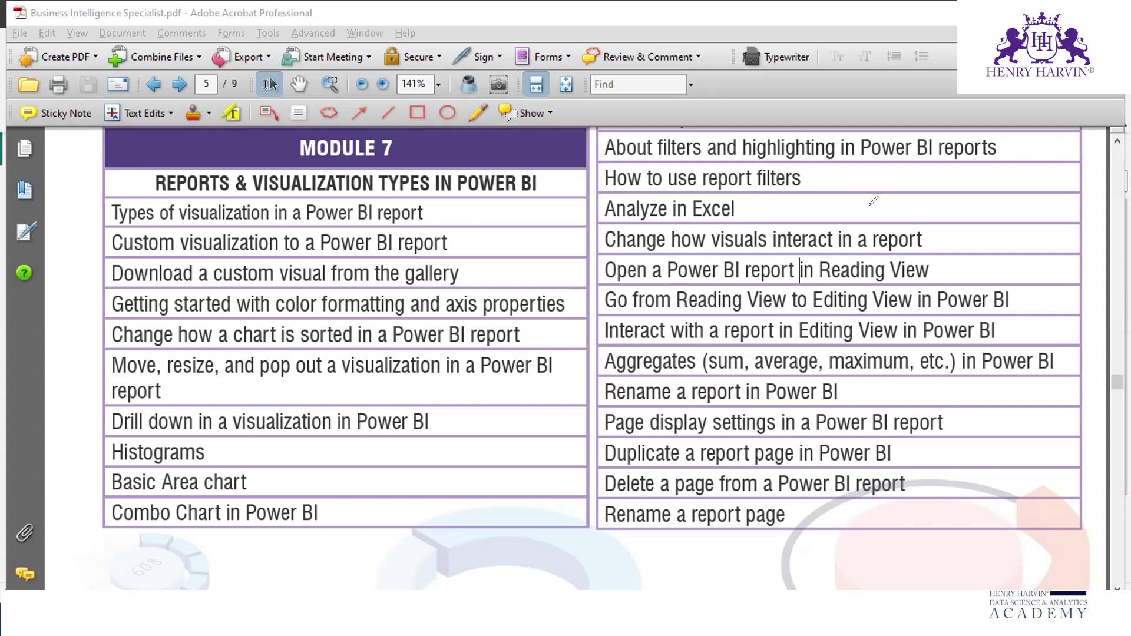
pyautogui.moveTo(744, 210); pyautogui.dragTo(806, 186)
pyautogui.moveTo(938, 233); pyautogui.dragTo(967, 206)
pyautogui.moveTo(1023, 294); pyautogui.dragTo(1057, 270)
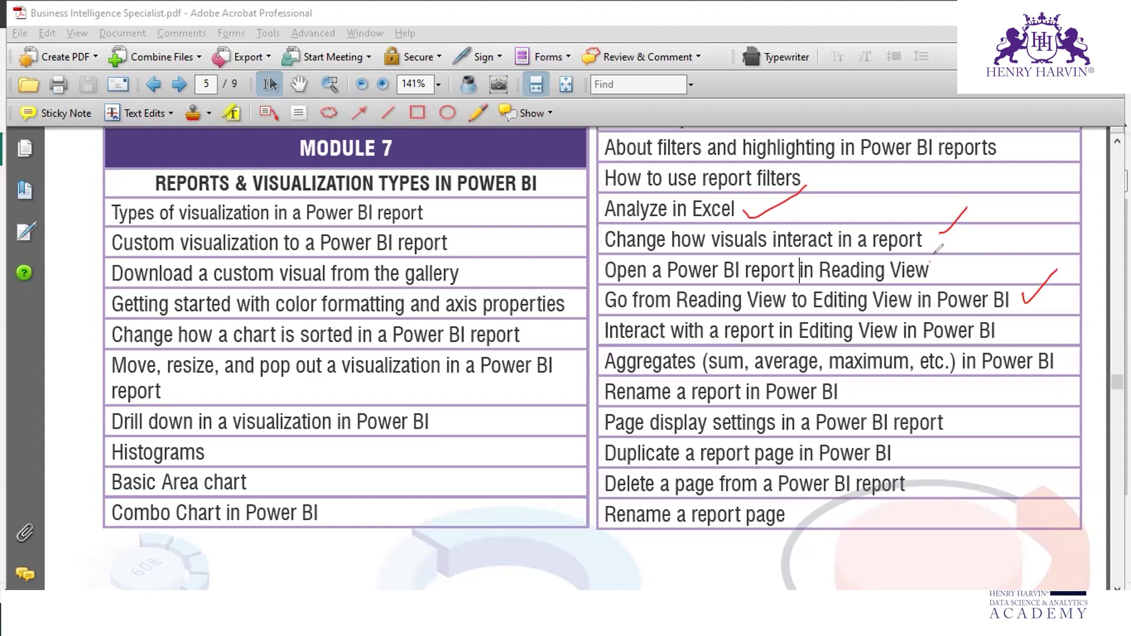
pyautogui.moveTo(938, 261); pyautogui.dragTo(977, 243)
pyautogui.press('Escape')
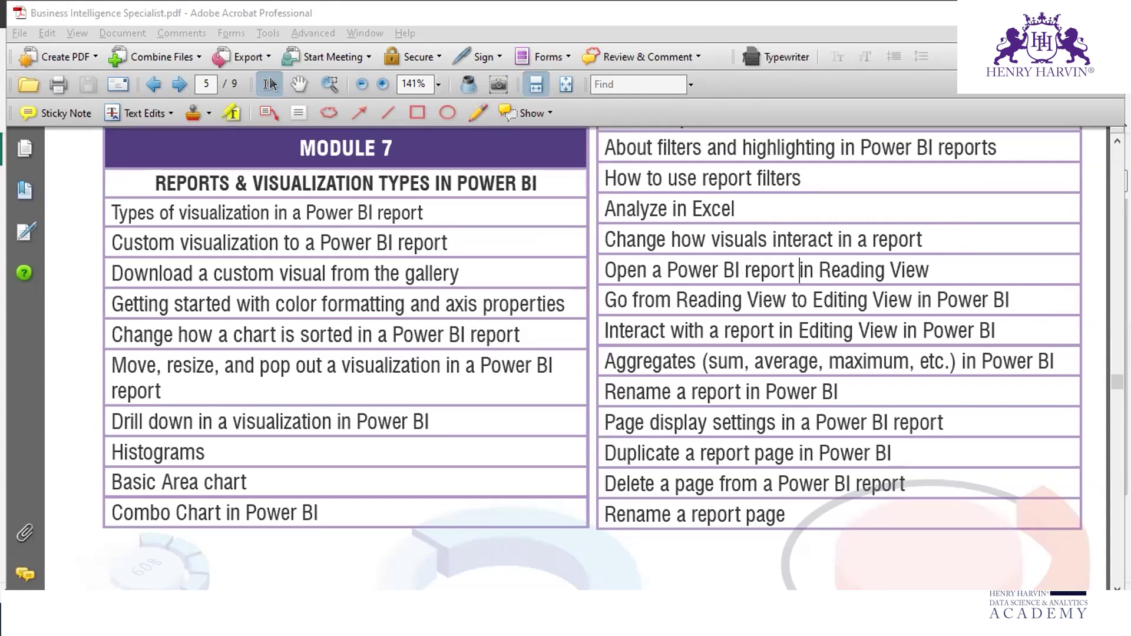
pyautogui.hotkey('alt', 'Tab')
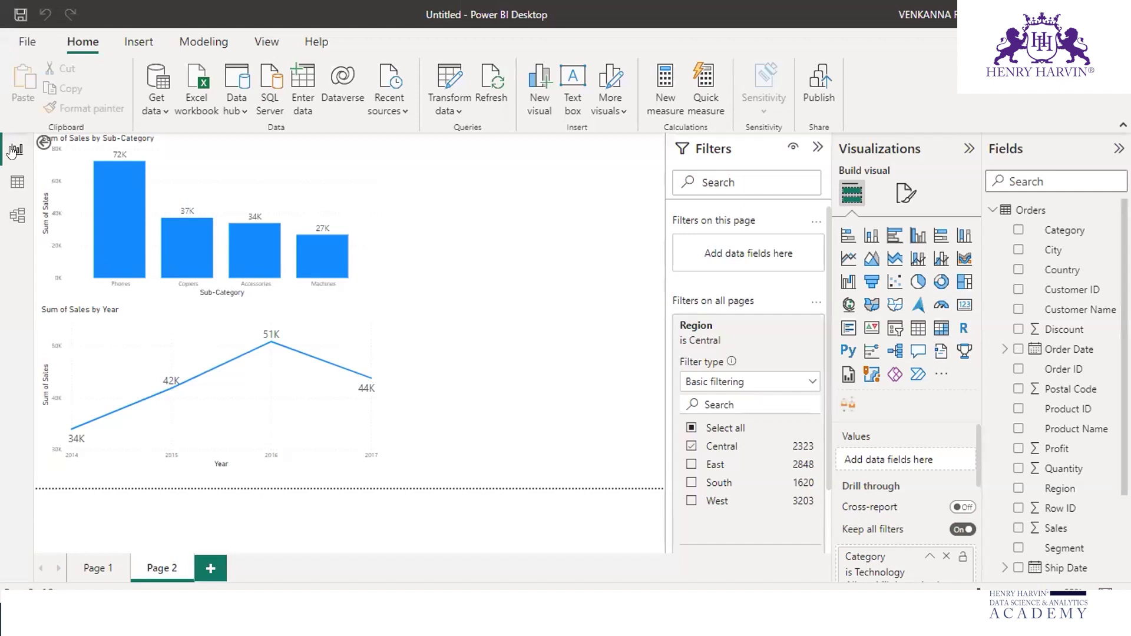
# Show Page 1 of the Power BI Desktop report before heading to the Chrome window
pyautogui.click(89, 569)
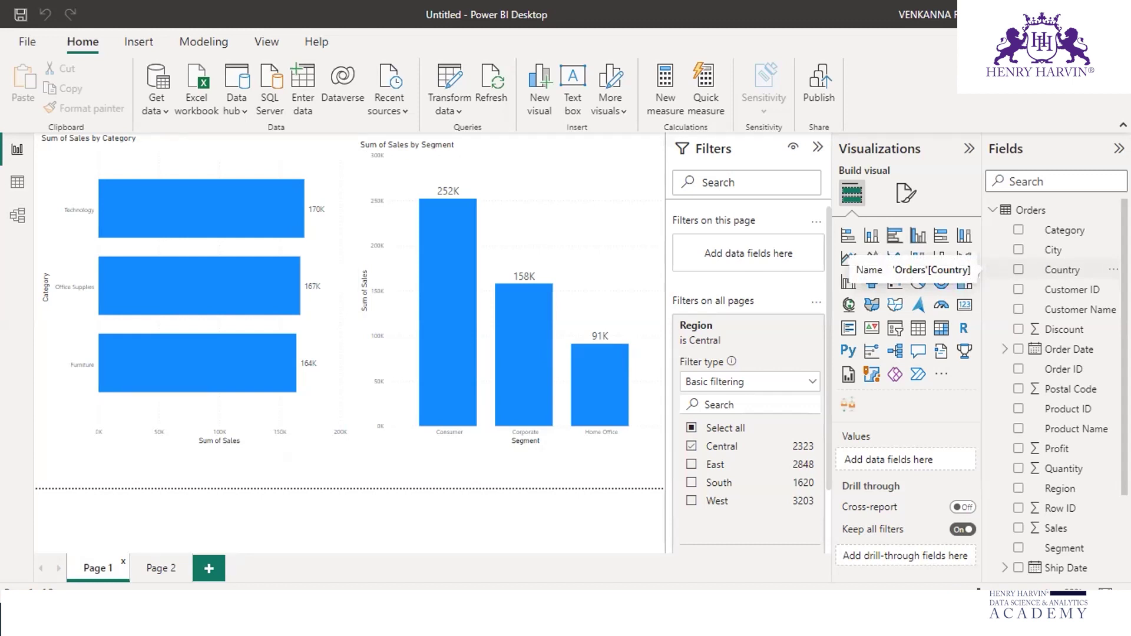
pyautogui.moveTo(510, 613)
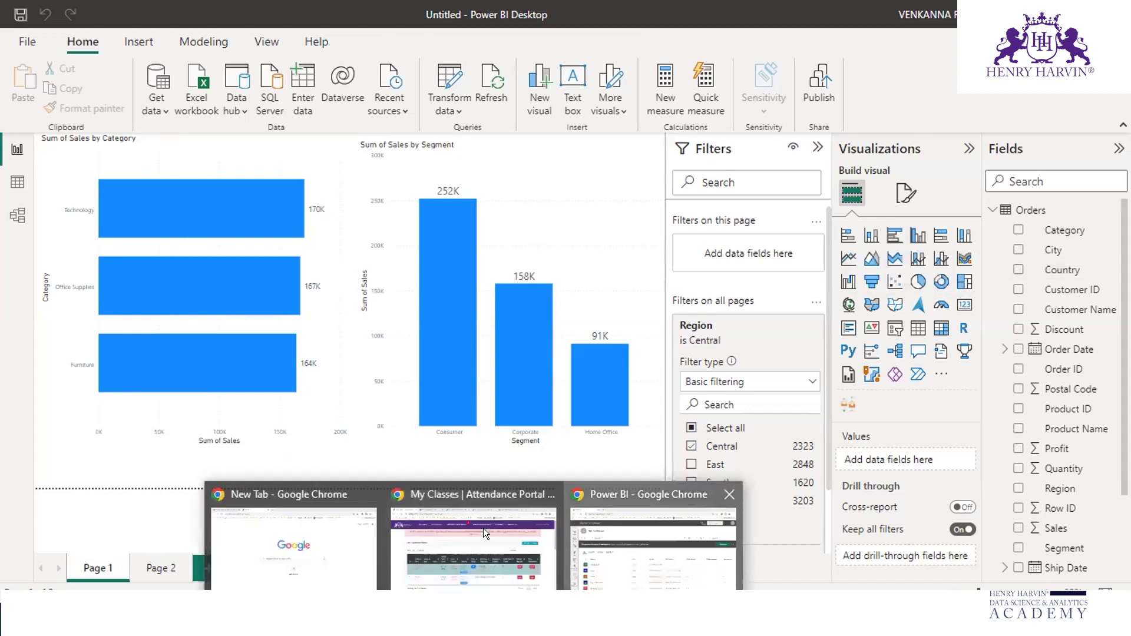
pyautogui.click(637, 541)
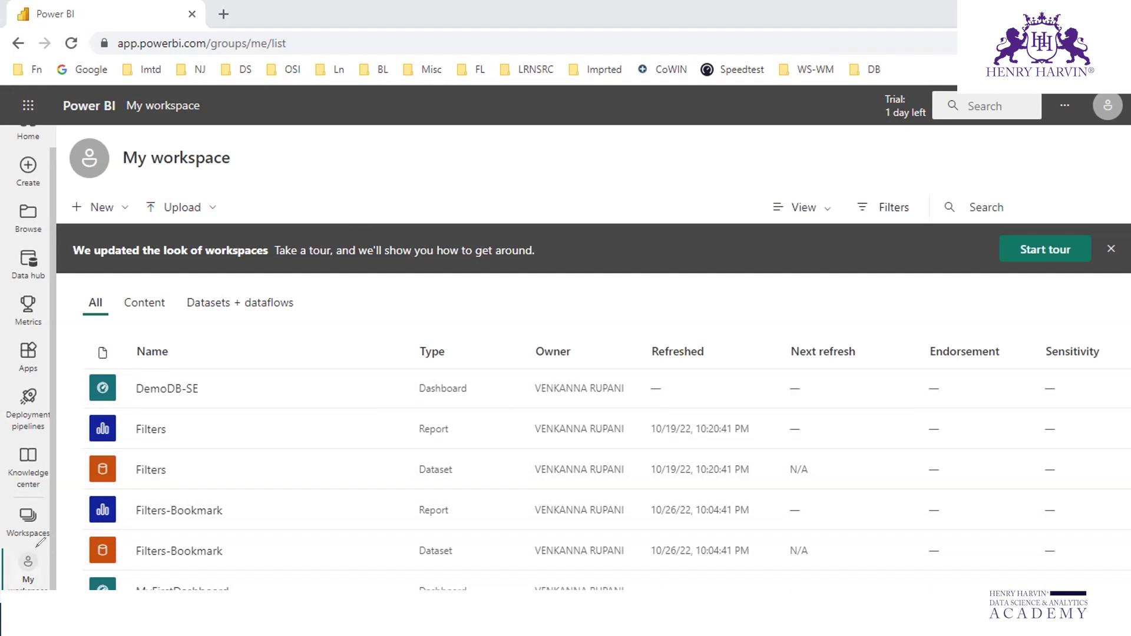
pyautogui.moveTo(13, 543); pyautogui.dragTo(41, 542)
pyautogui.moveTo(37, 589); pyautogui.dragTo(50, 560)
pyautogui.moveTo(18, 501)
pyautogui.mouseDown()
pyautogui.moveTo(5, 526)
pyautogui.moveTo(57, 525)
pyautogui.moveTo(5, 498)
pyautogui.mouseUp()
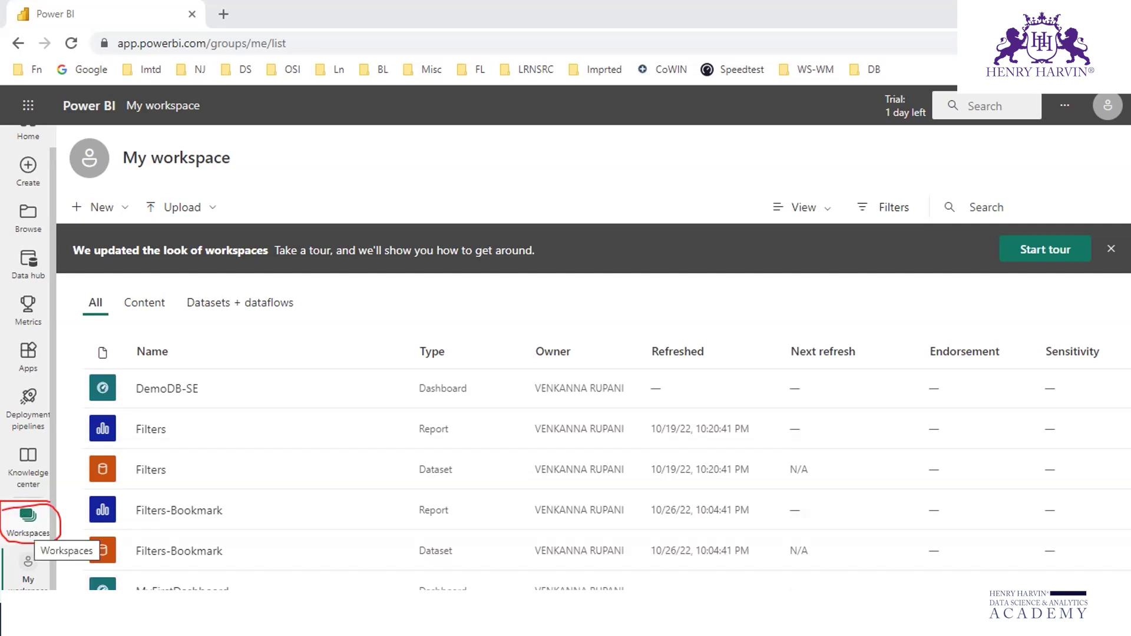
pyautogui.hotkey('alt', 'Tab')
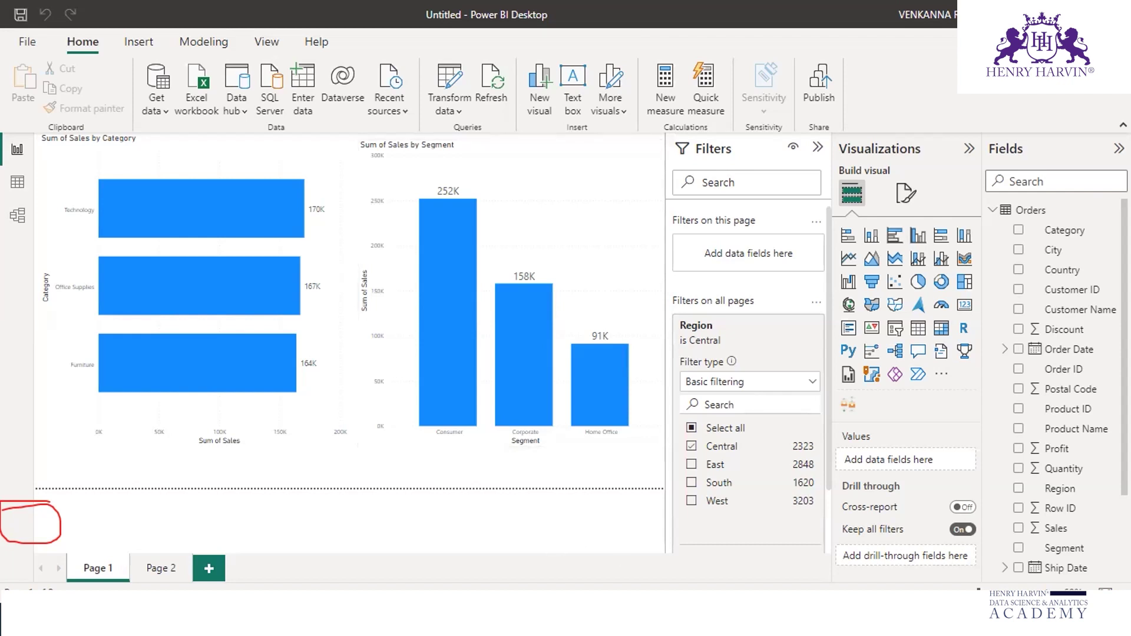
pyautogui.moveTo(620, 542)
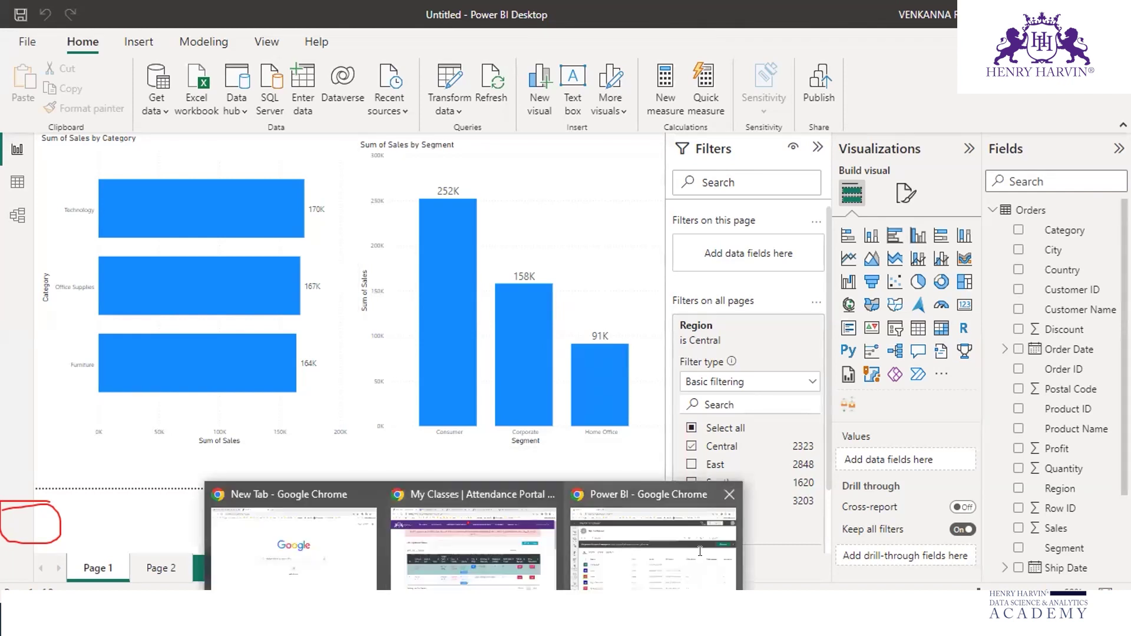
pyautogui.click(654, 539)
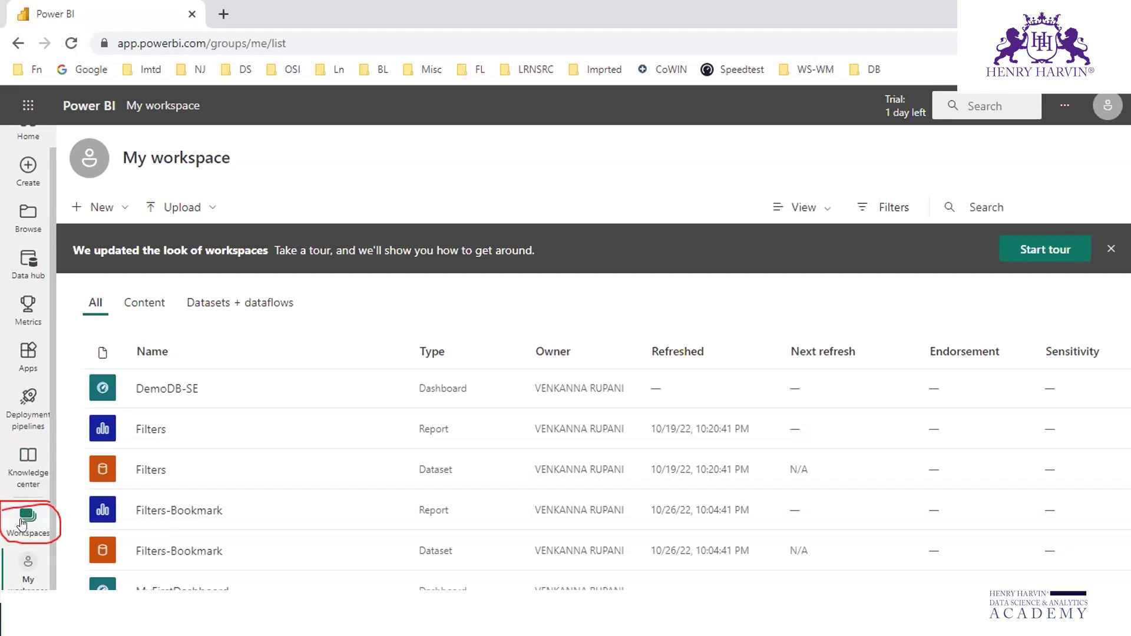
pyautogui.click(23, 512)
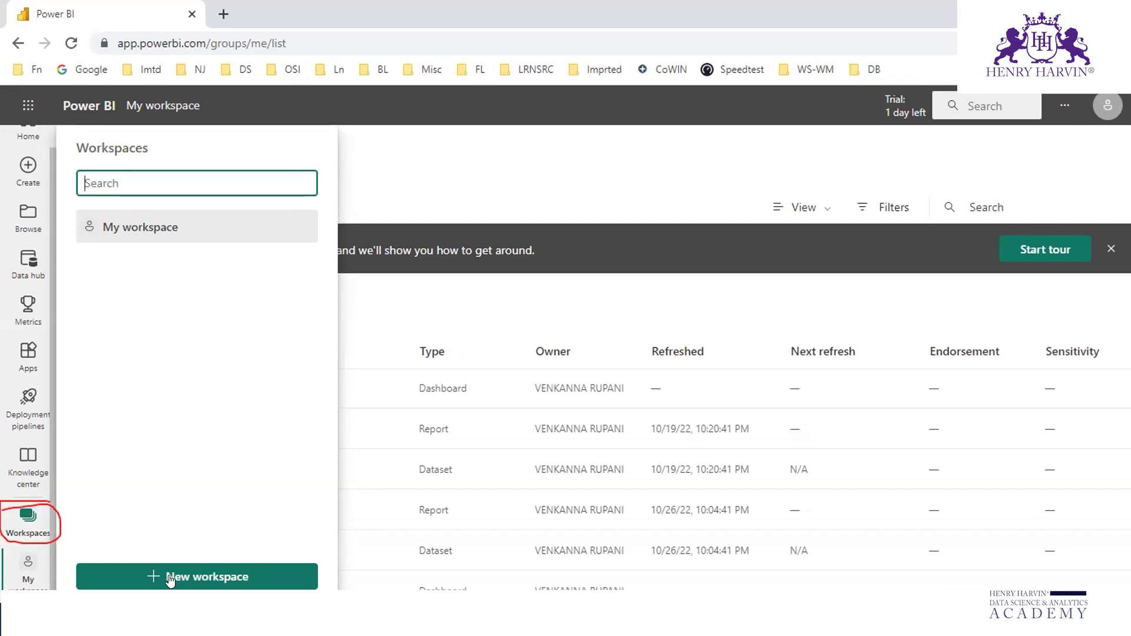
pyautogui.click(234, 575)
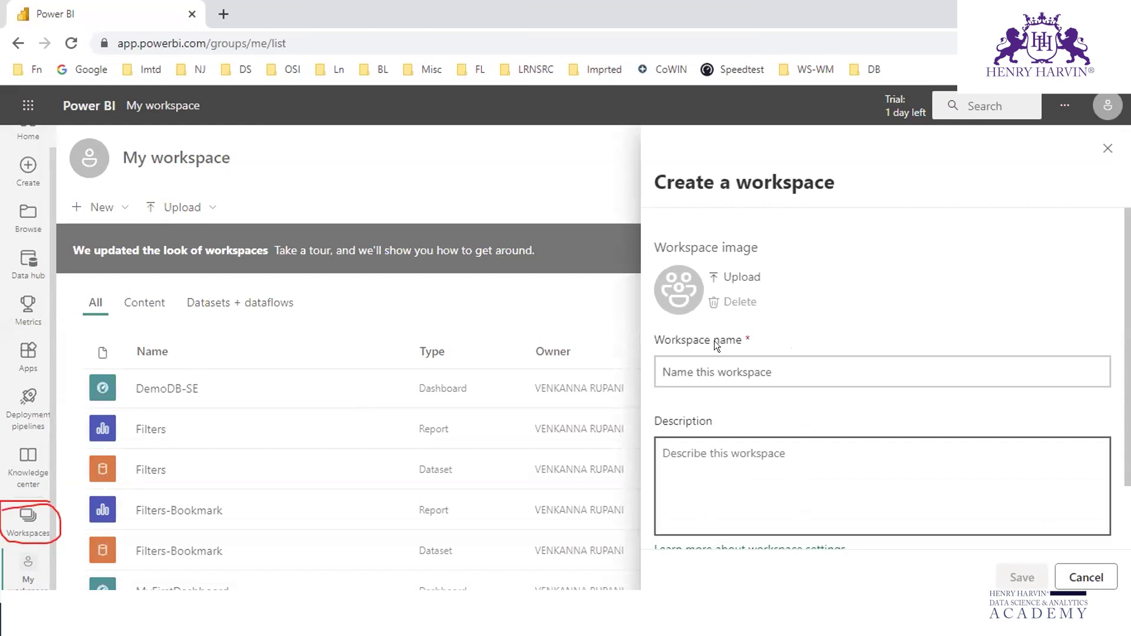
pyautogui.click(702, 463)
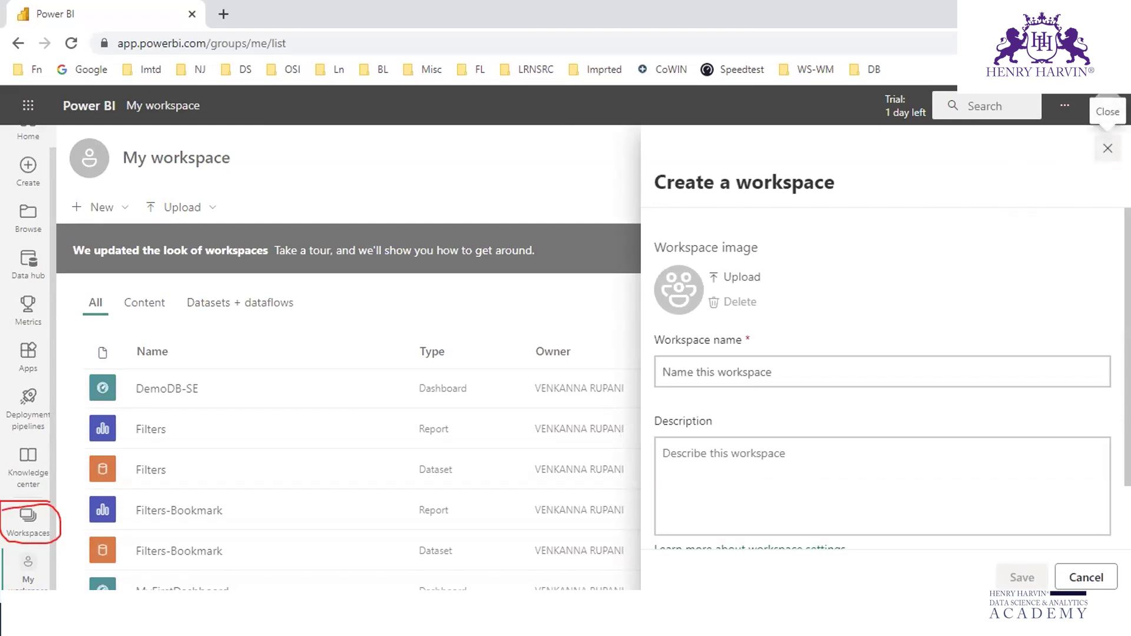
pyautogui.click(1107, 149)
pyautogui.click(33, 517)
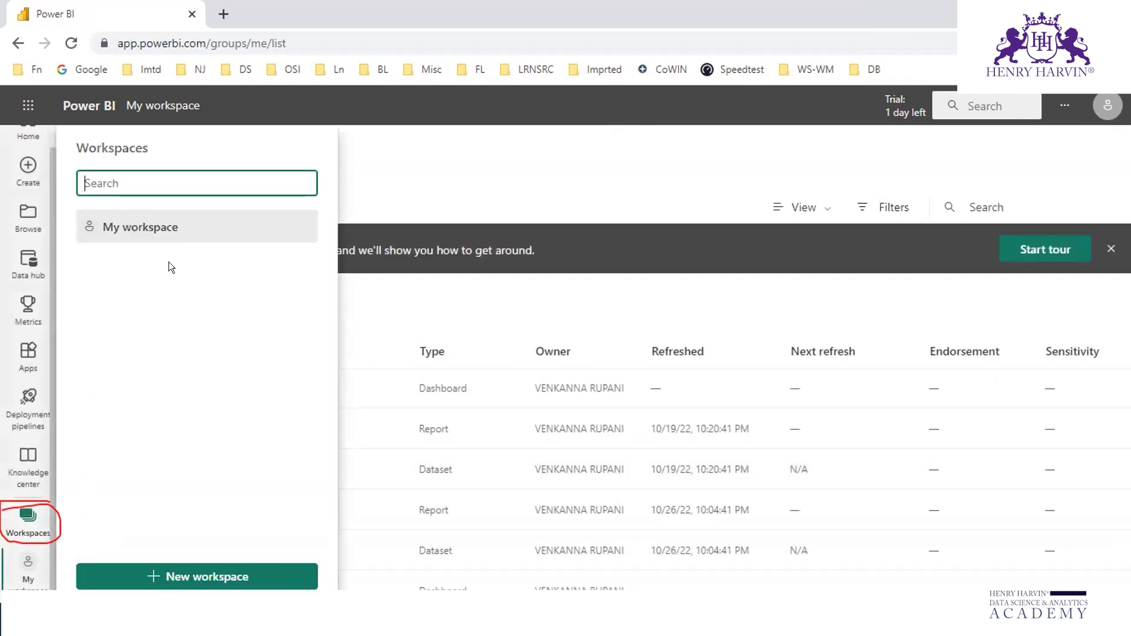
pyautogui.click(163, 228)
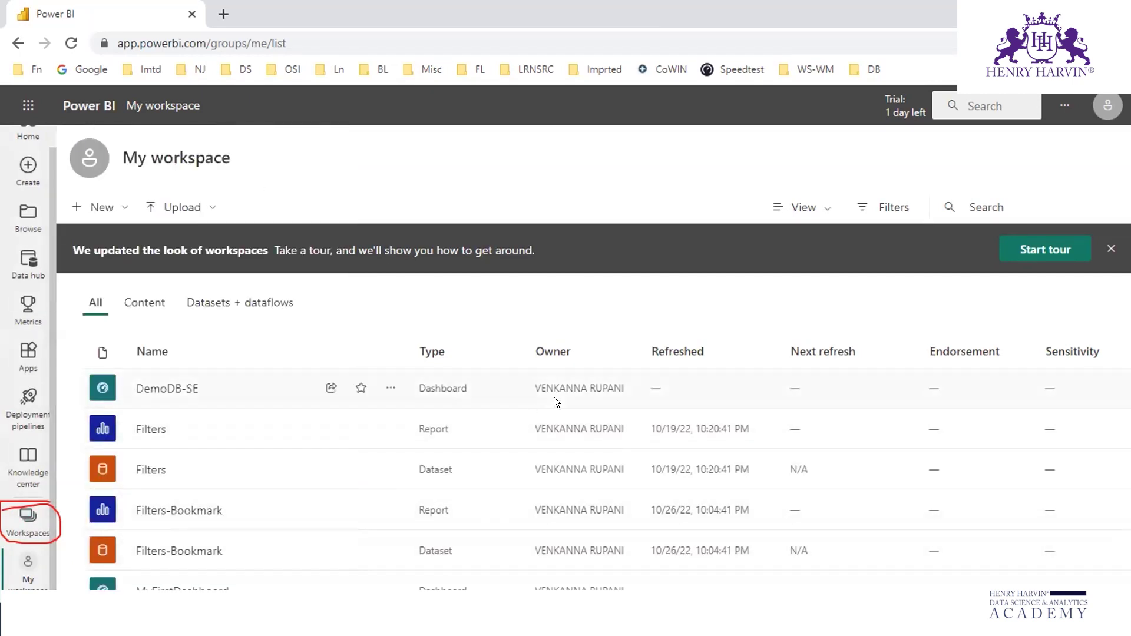
pyautogui.scroll(-3, 553, 397)
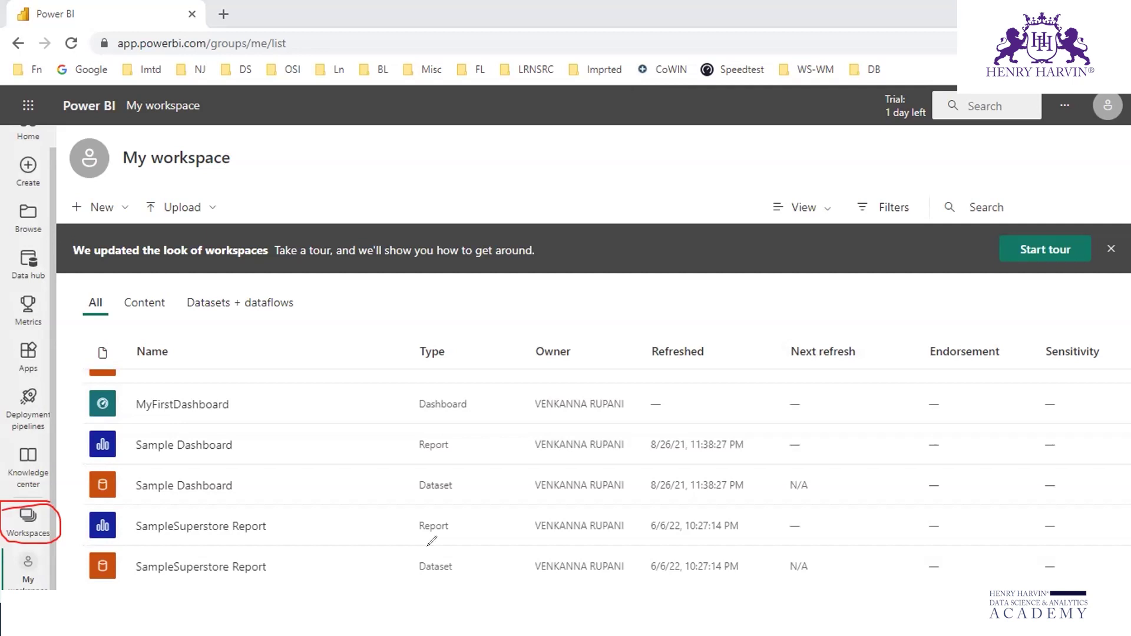
pyautogui.moveTo(485, 418); pyautogui.dragTo(420, 421)
pyautogui.moveTo(464, 459)
pyautogui.mouseDown()
pyautogui.moveTo(423, 463)
pyautogui.moveTo(480, 488)
pyautogui.moveTo(437, 492)
pyautogui.mouseUp()
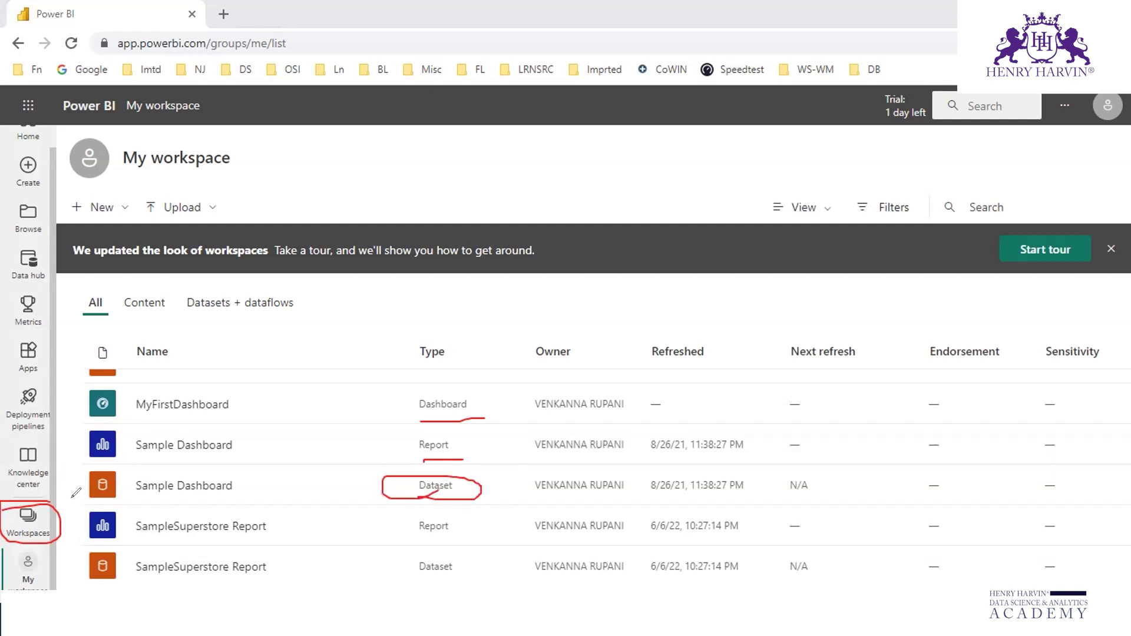
pyautogui.moveTo(105, 473)
pyautogui.mouseDown()
pyautogui.moveTo(59, 492)
pyautogui.moveTo(109, 496)
pyautogui.mouseUp()
pyautogui.moveTo(463, 515); pyautogui.dragTo(439, 504)
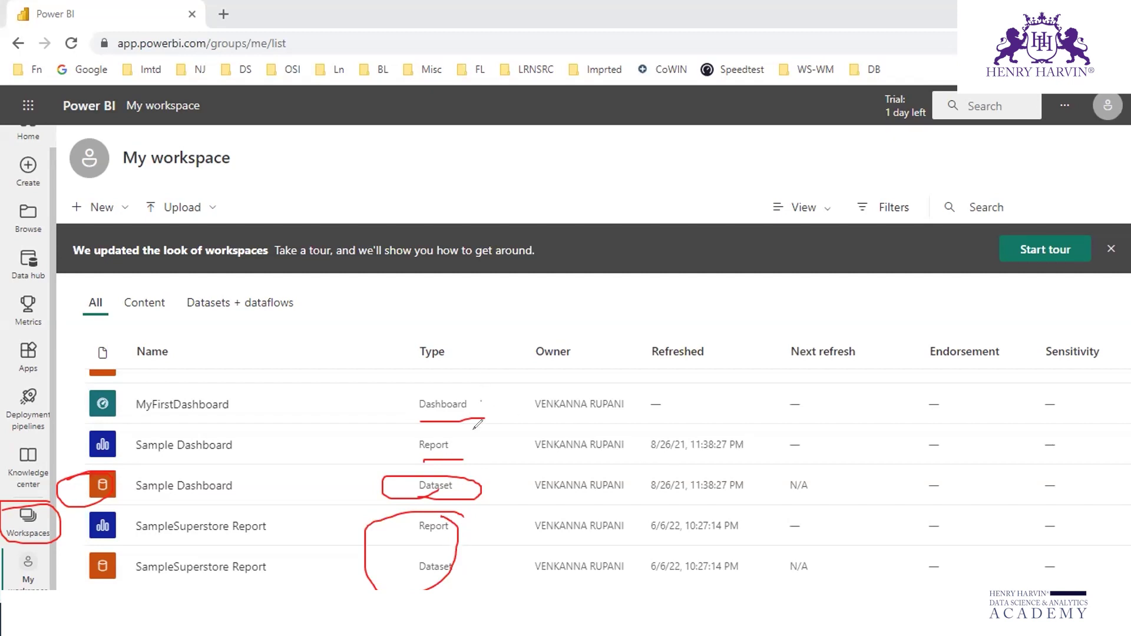
pyautogui.moveTo(481, 401); pyautogui.dragTo(499, 377)
pyautogui.moveTo(467, 442); pyautogui.dragTo(503, 416)
pyautogui.press('Escape')
pyautogui.scroll(3, 840, 446)
pyautogui.scroll(-3, 301, 457)
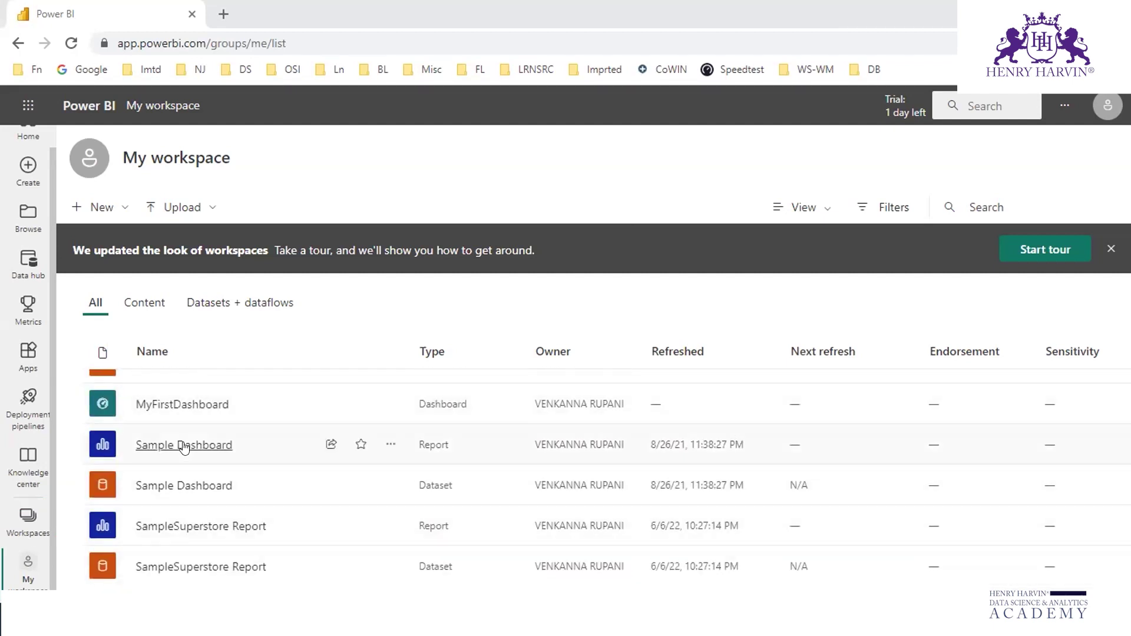
# Open SampleSuperstore Report to Page 1, circle its charts with an annotation, then clear it
pyautogui.click(204, 525)
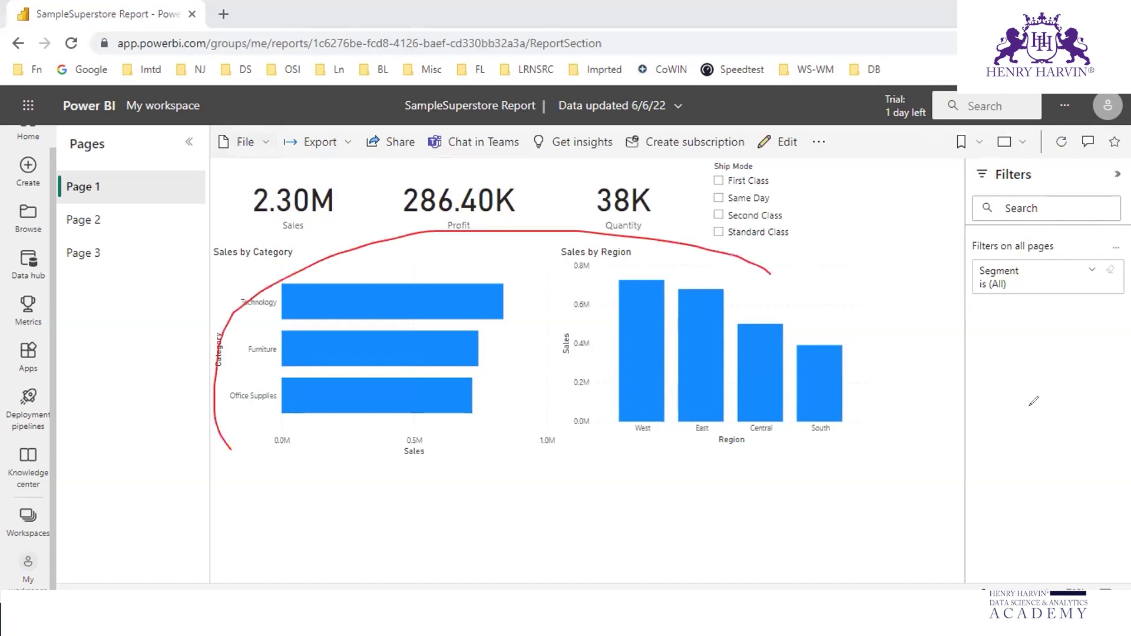
pyautogui.moveTo(841, 265); pyautogui.dragTo(477, 230)
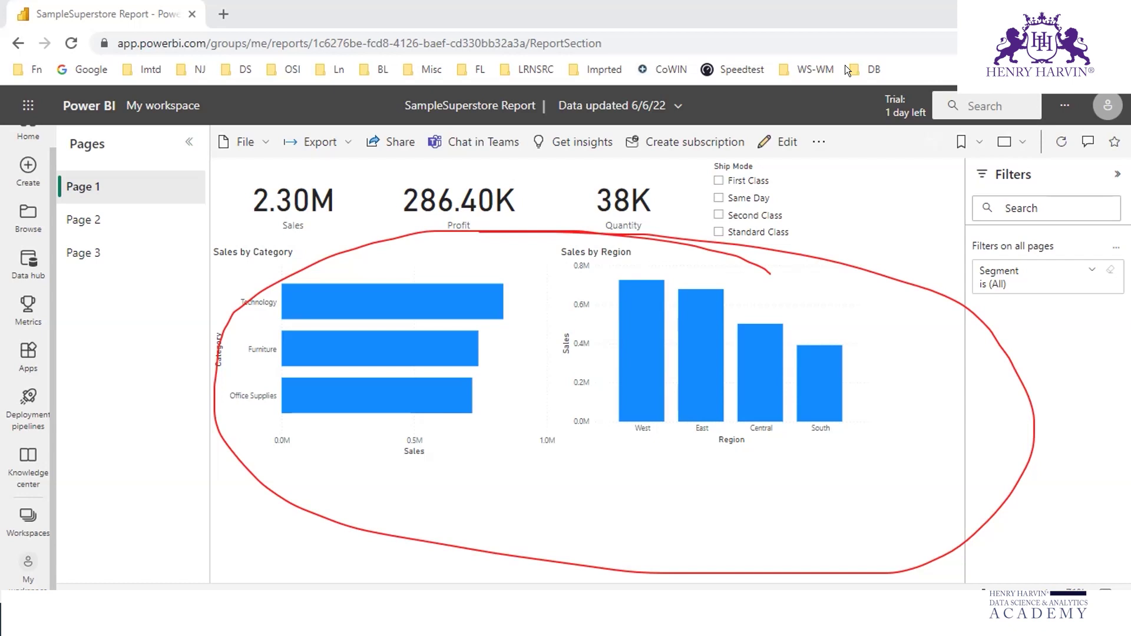
pyautogui.press('Escape')
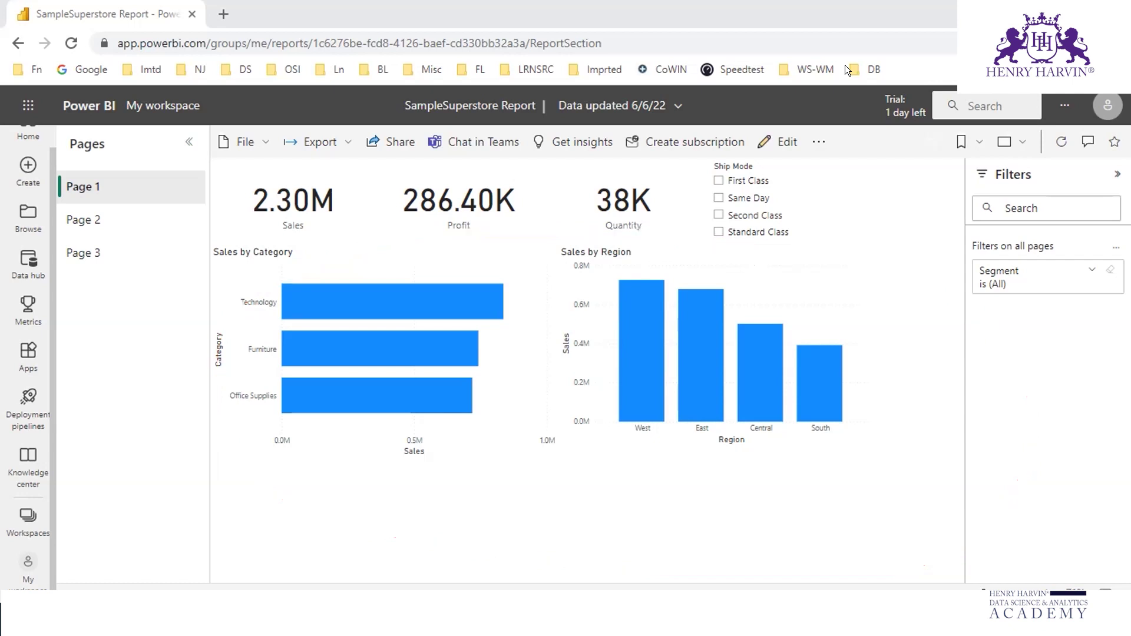
pyautogui.click(80, 220)
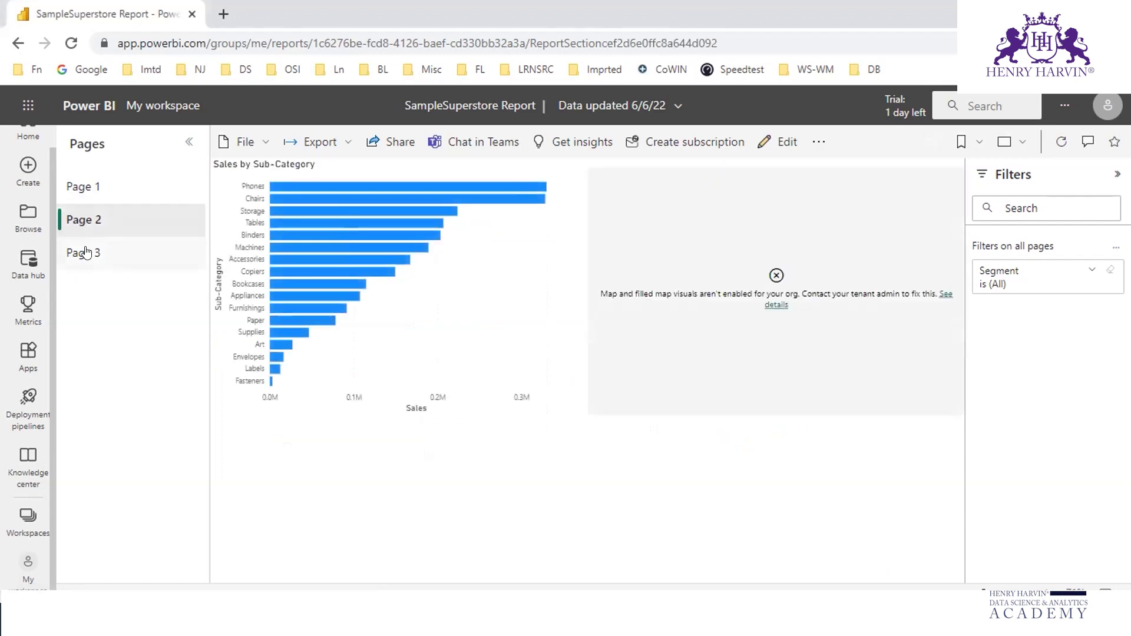
pyautogui.click(86, 253)
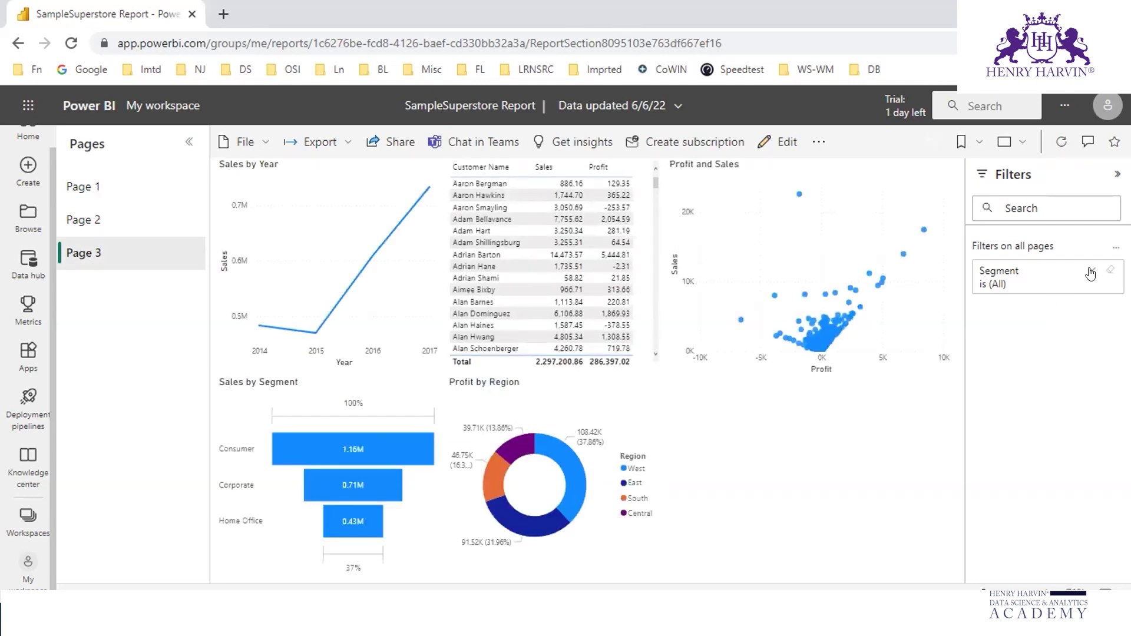
pyautogui.click(1090, 273)
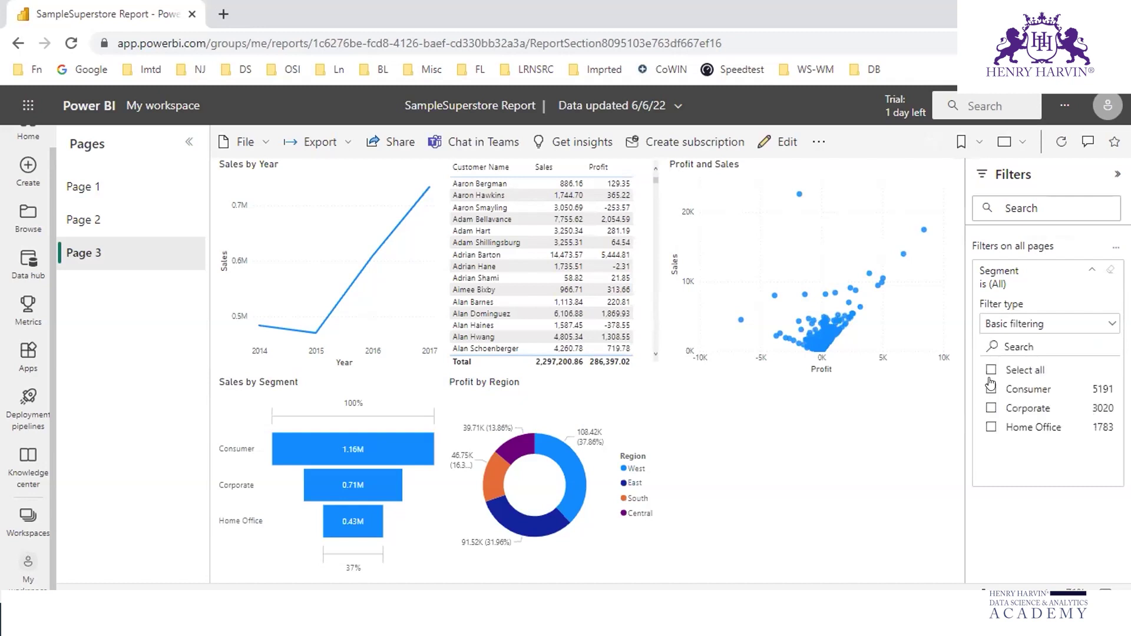
pyautogui.click(105, 191)
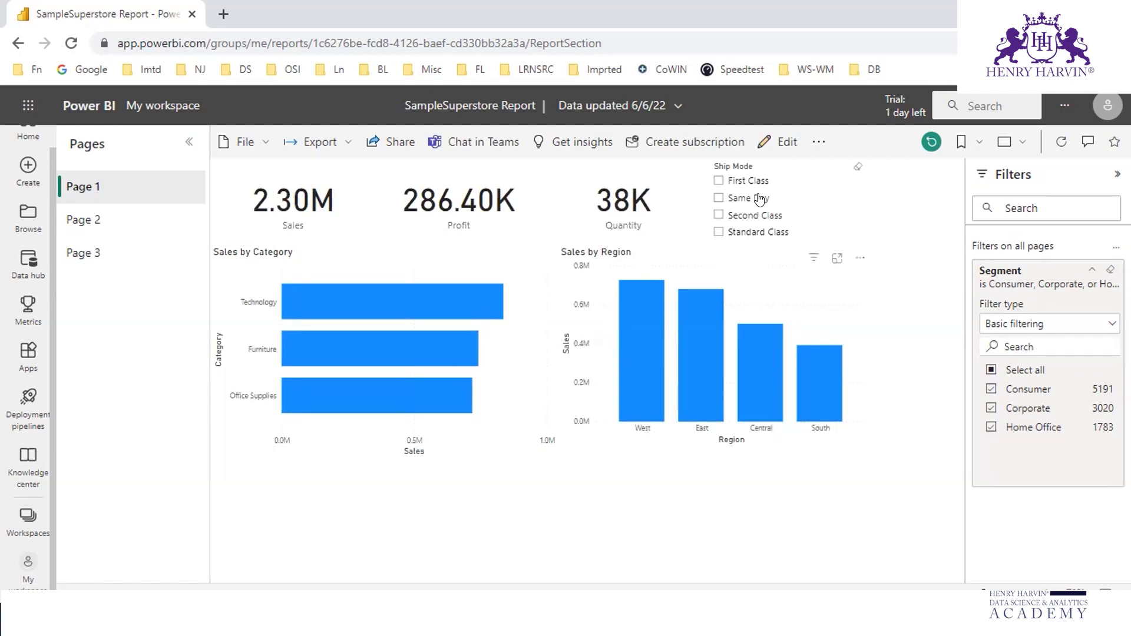
pyautogui.click(718, 181)
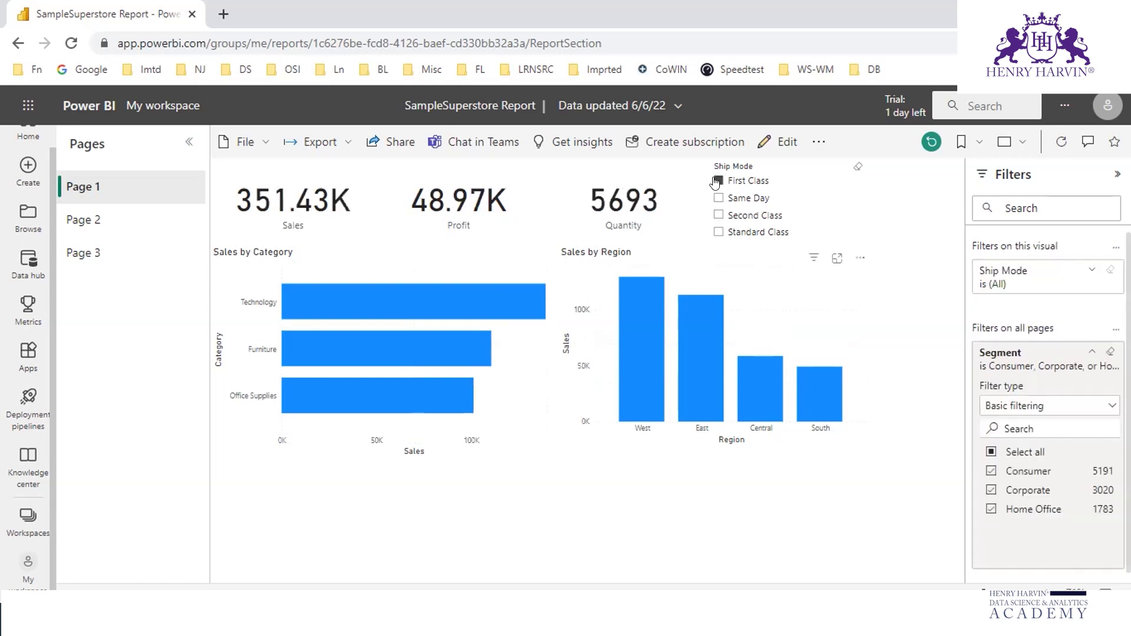
pyautogui.click(718, 199)
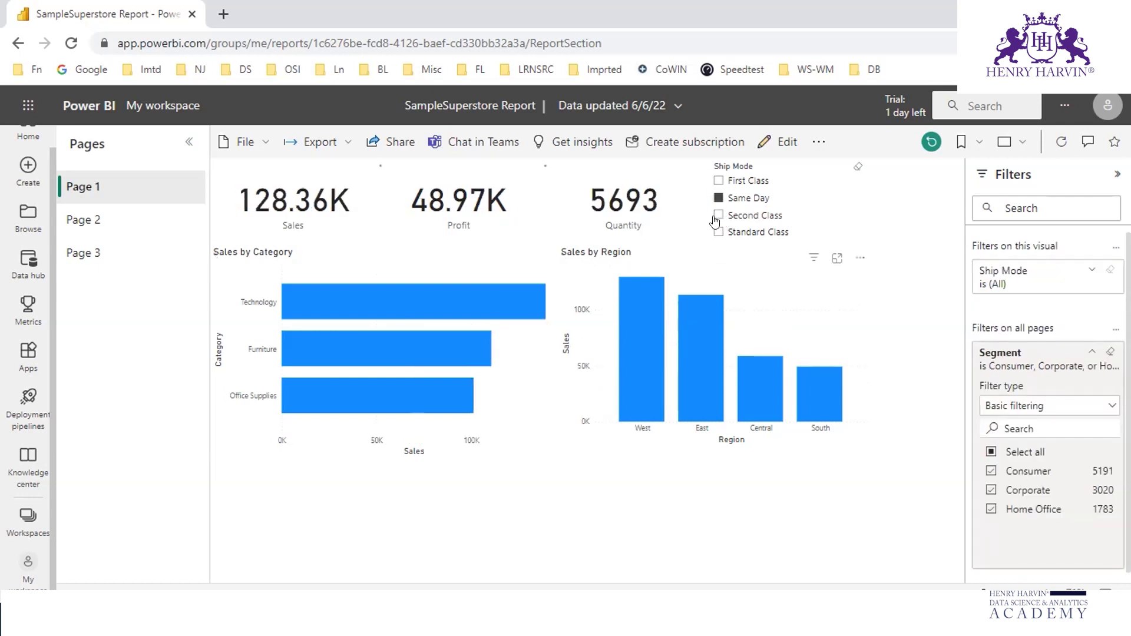
pyautogui.click(718, 215)
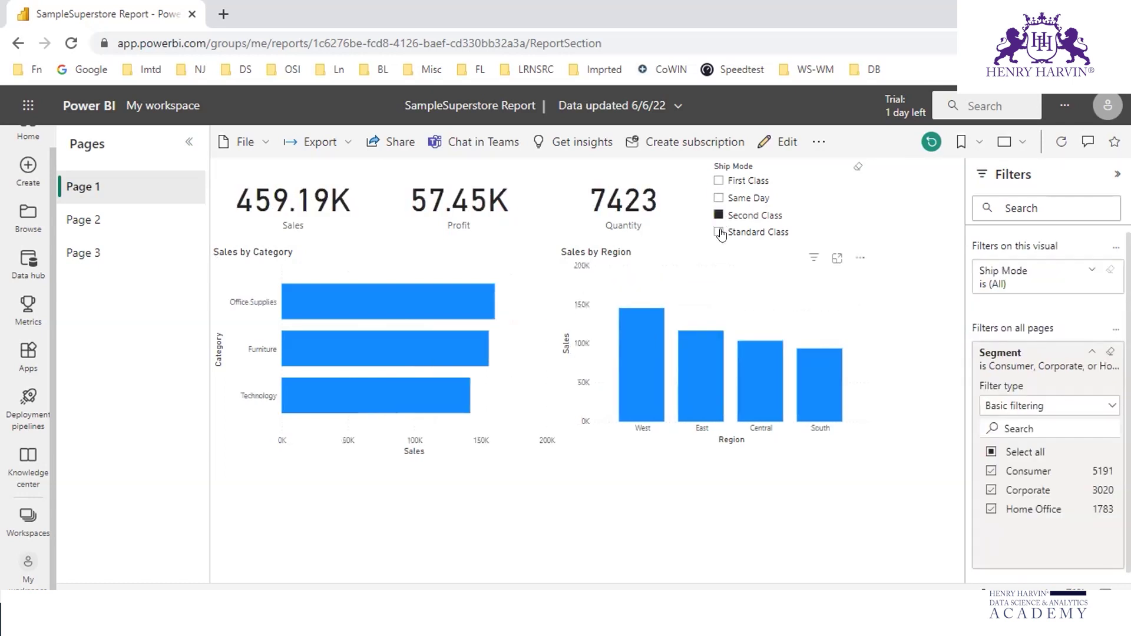
pyautogui.click(718, 232)
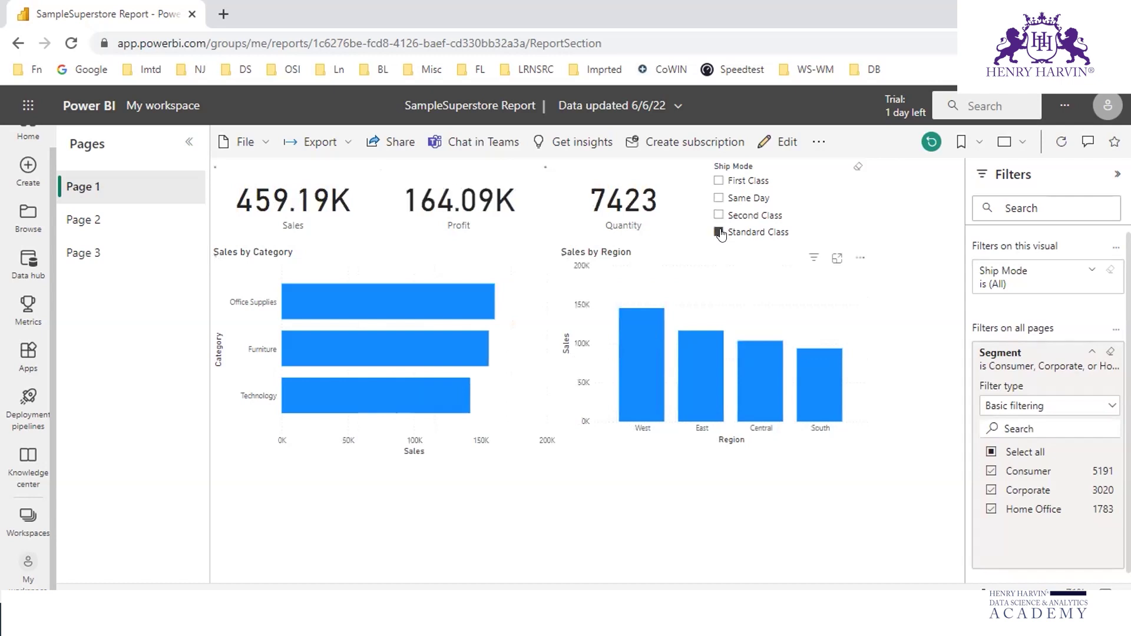
pyautogui.click(719, 181)
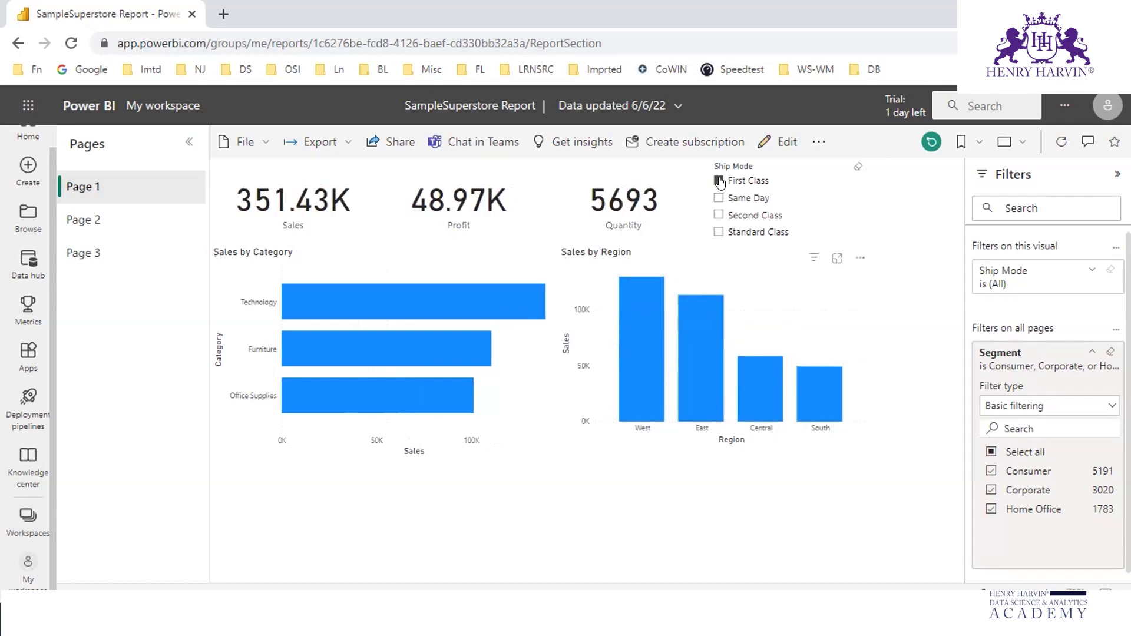
pyautogui.click(719, 181)
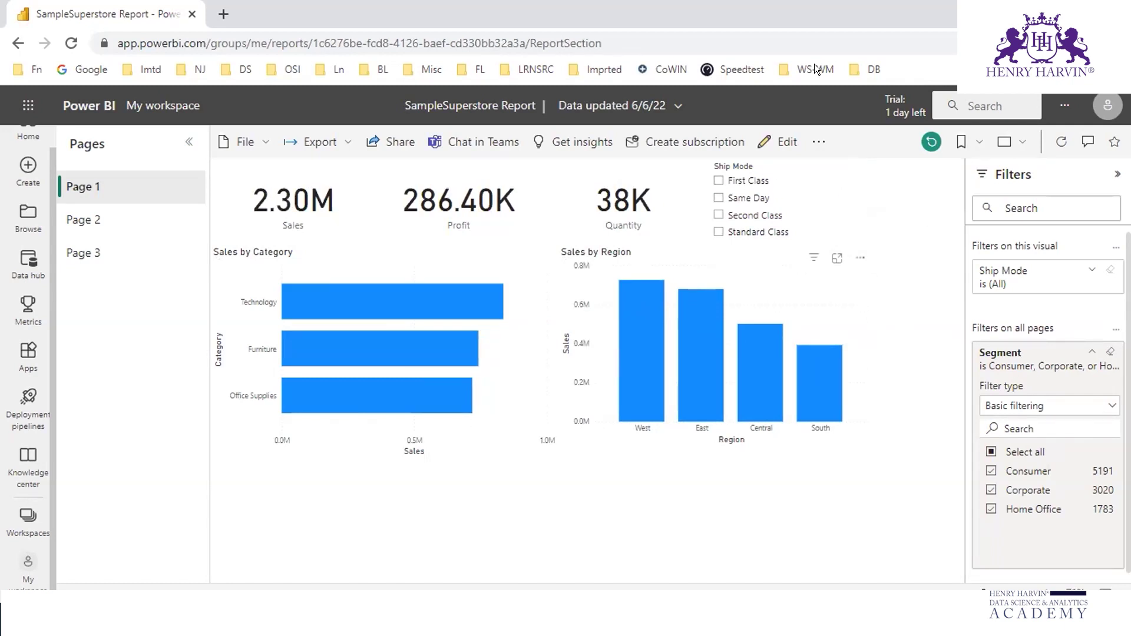
pyautogui.moveTo(810, 128)
pyautogui.mouseDown()
pyautogui.moveTo(752, 140)
pyautogui.moveTo(825, 157)
pyautogui.moveTo(741, 131)
pyautogui.mouseUp()
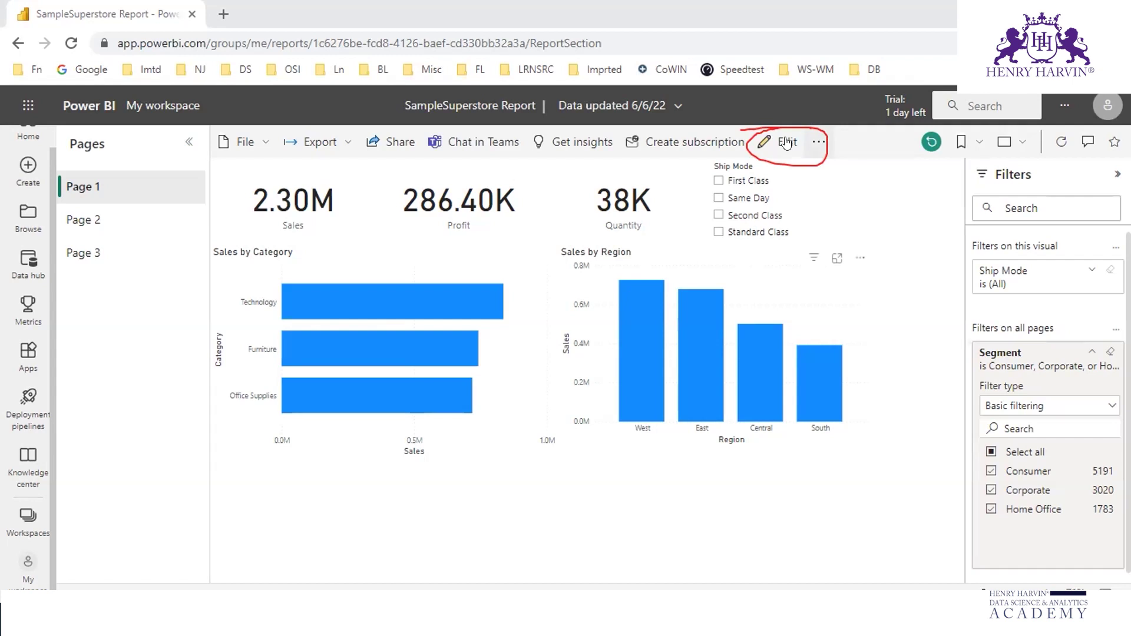
# Put SampleSuperstore Report into edit mode, mark up the editing panes, then select Sales by Region
pyautogui.click(781, 143)
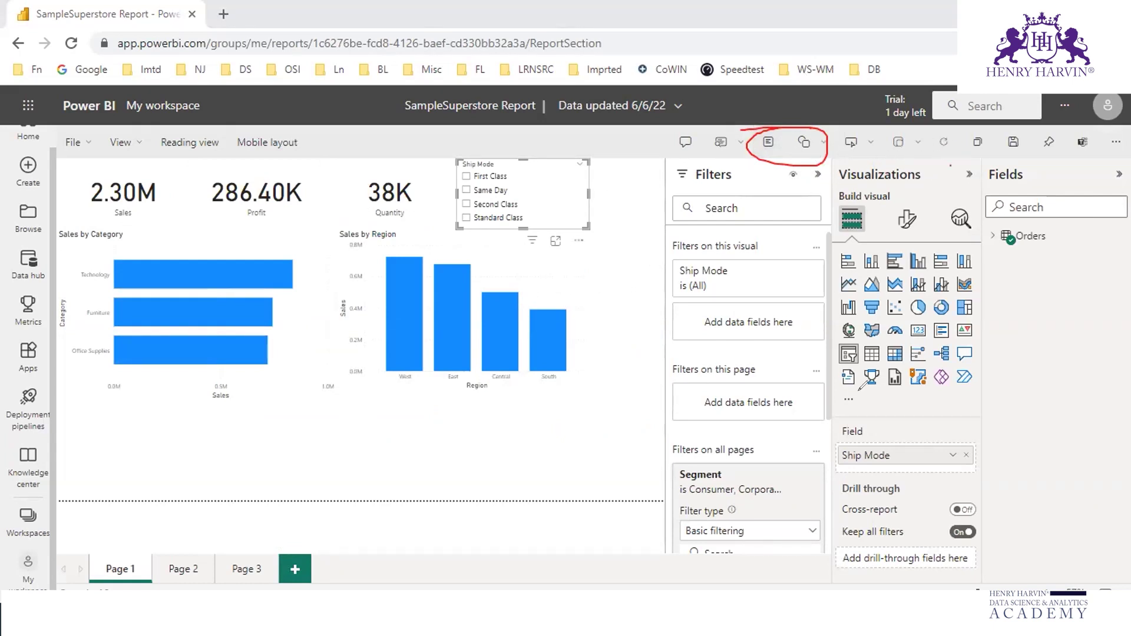
pyautogui.moveTo(951, 165)
pyautogui.mouseDown()
pyautogui.moveTo(818, 158)
pyautogui.moveTo(949, 280)
pyautogui.moveTo(901, 156)
pyautogui.mouseUp()
pyautogui.moveTo(1078, 149)
pyautogui.mouseDown()
pyautogui.moveTo(992, 312)
pyautogui.moveTo(1129, 242)
pyautogui.moveTo(1080, 149)
pyautogui.moveTo(970, 132)
pyautogui.mouseUp()
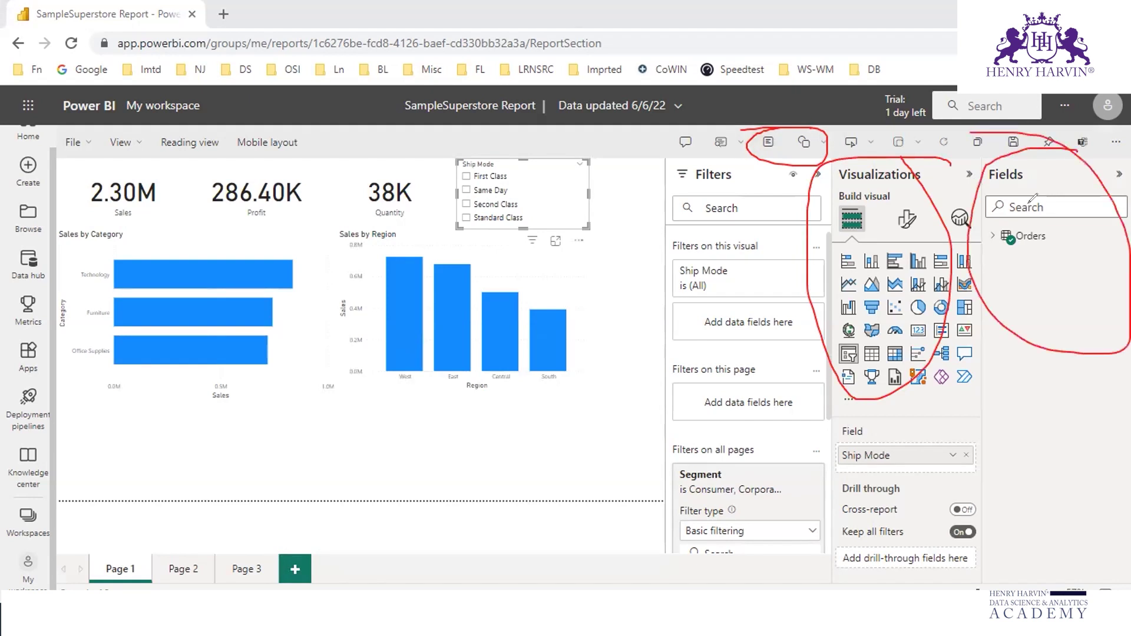
pyautogui.moveTo(744, 199); pyautogui.dragTo(725, 188)
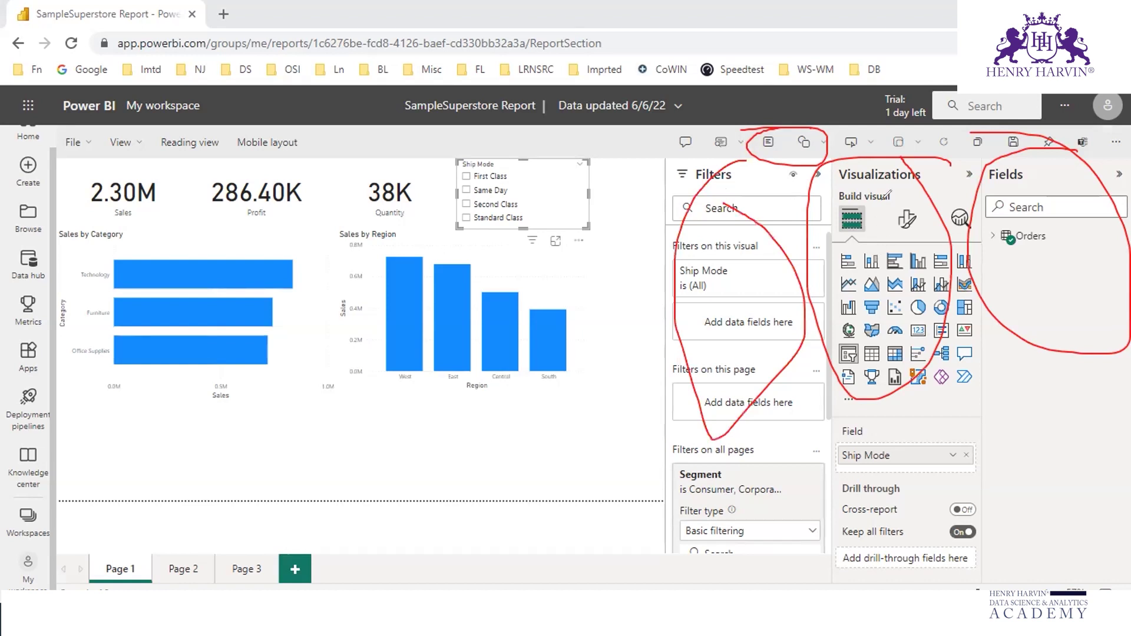
pyautogui.moveTo(931, 343); pyautogui.dragTo(971, 474)
pyautogui.moveTo(1065, 344); pyautogui.dragTo(1051, 457)
pyautogui.moveTo(978, 474); pyautogui.dragTo(1058, 449)
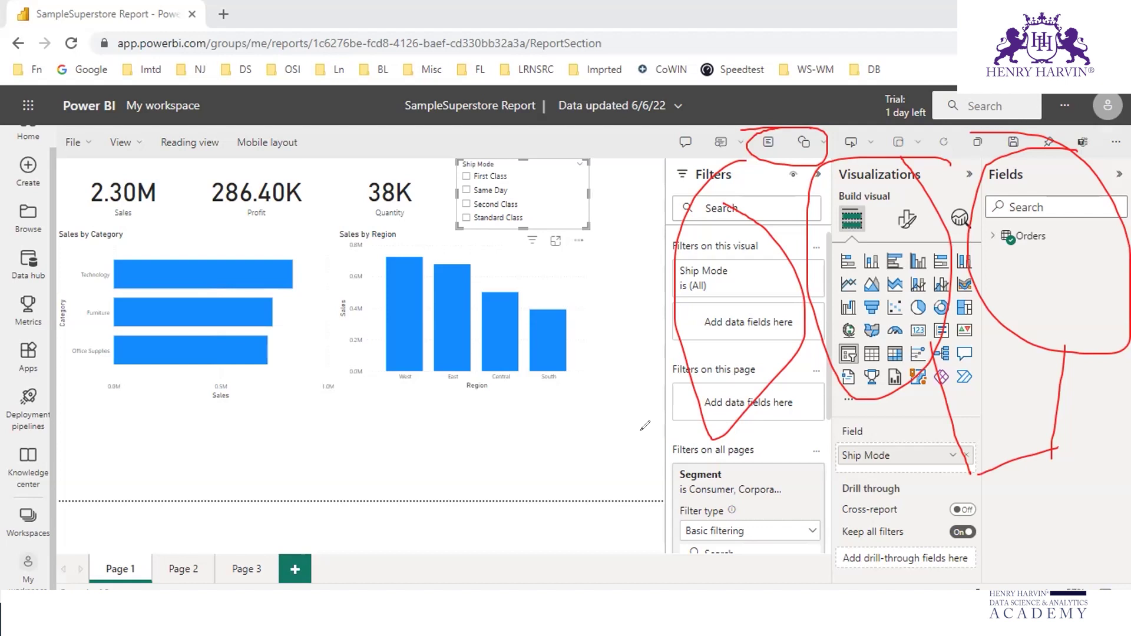
pyautogui.press('Escape')
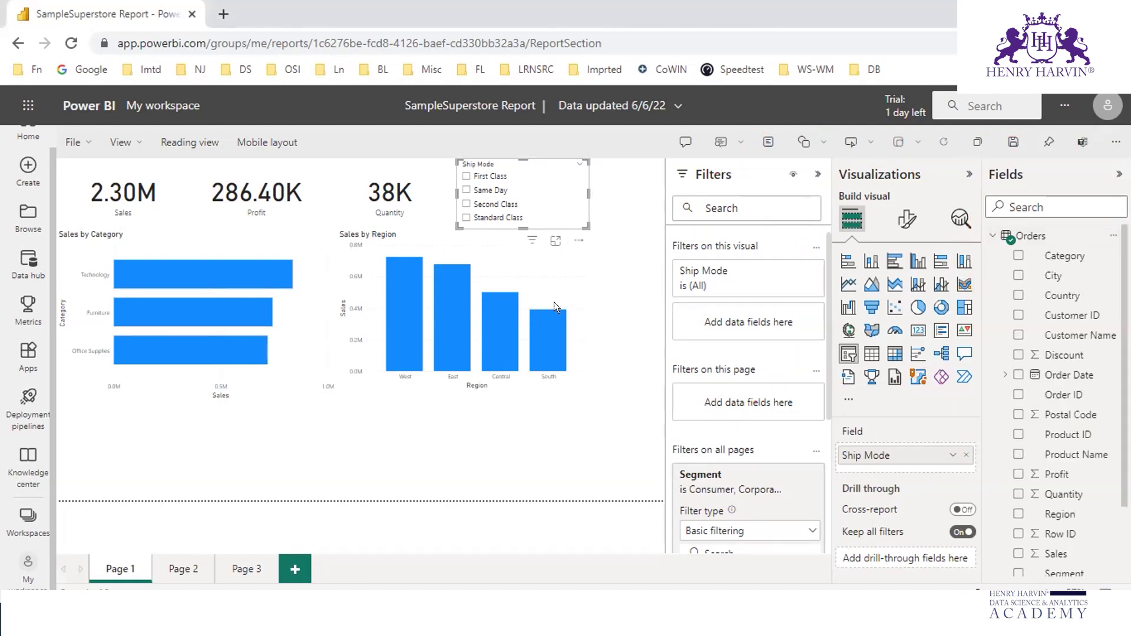
pyautogui.click(564, 275)
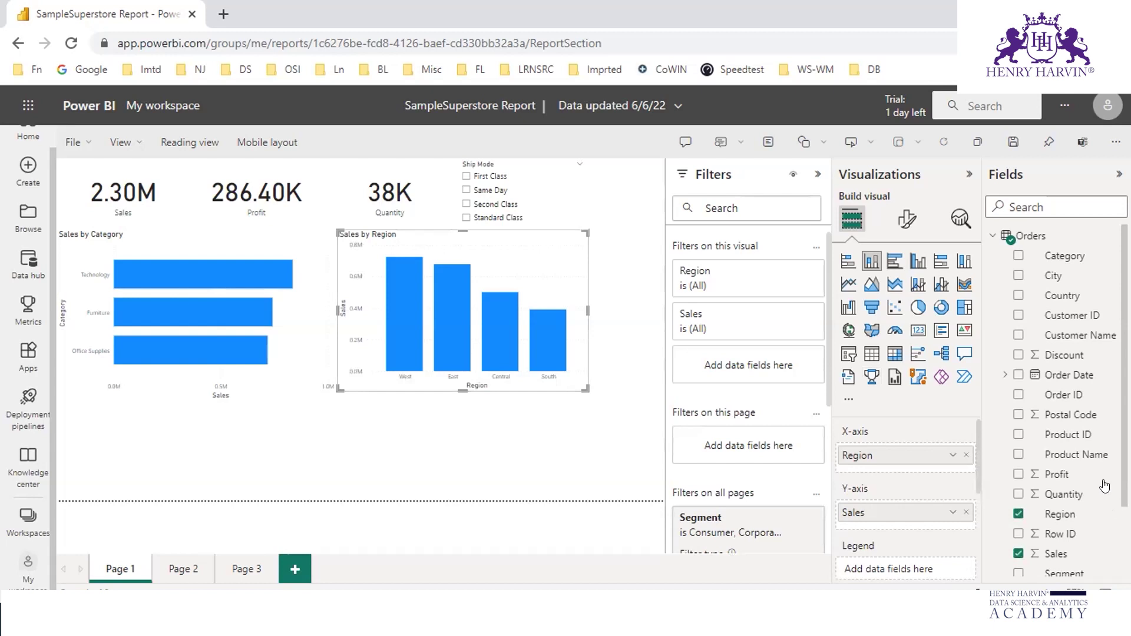
# Replace Region with Sub-Category on the chart's X-axis, then deselect the chart
pyautogui.scroll(-2, 1104, 486)
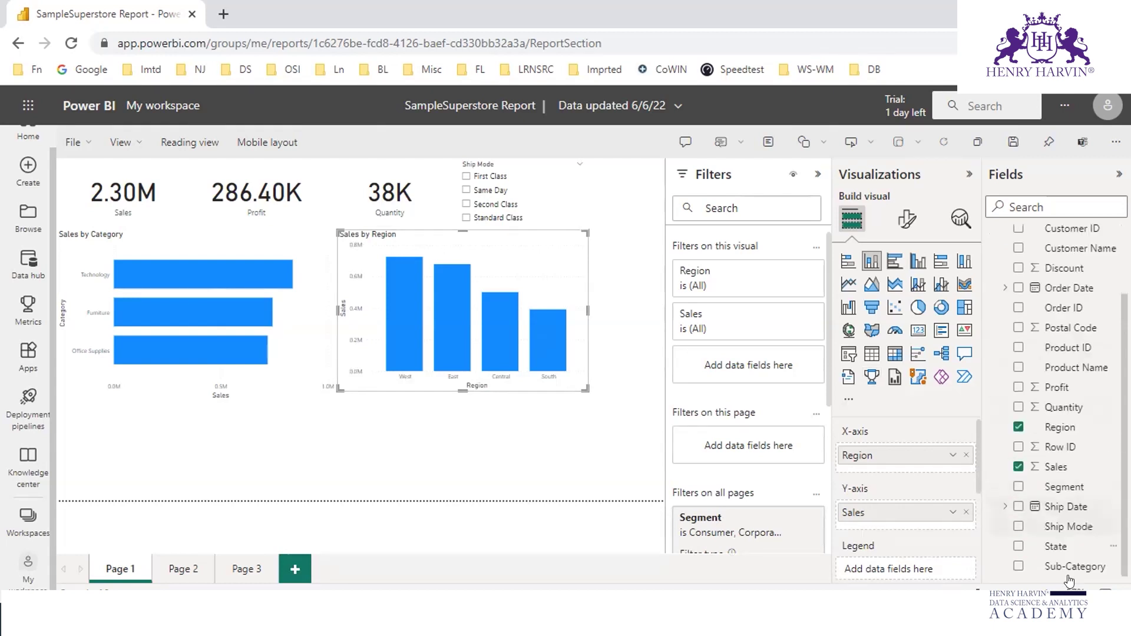
pyautogui.click(1018, 566)
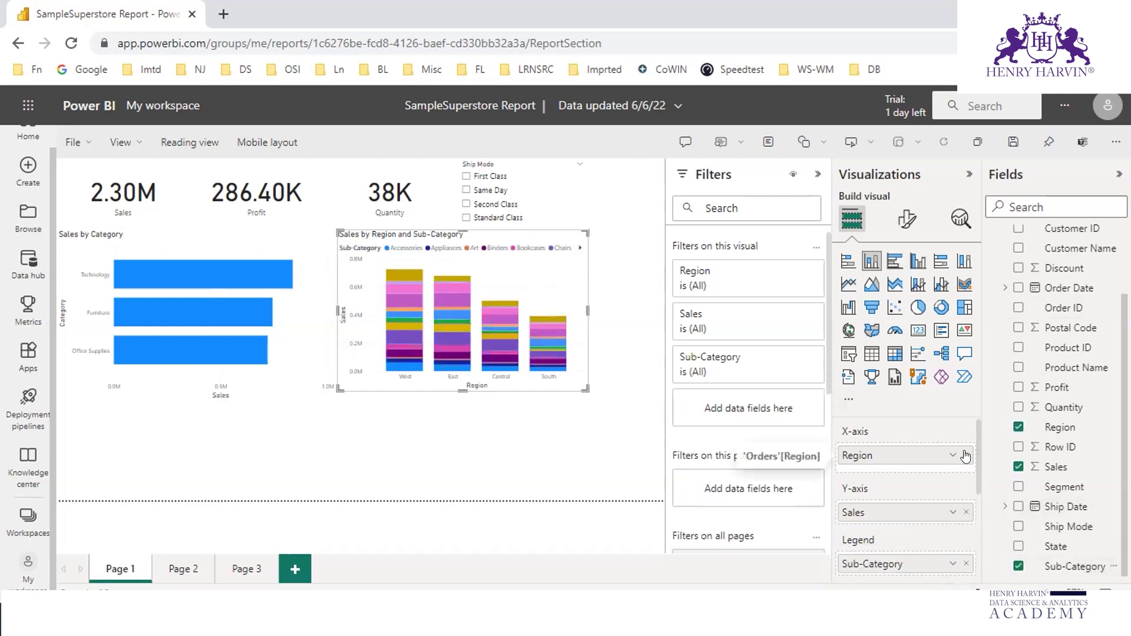
pyautogui.click(1017, 425)
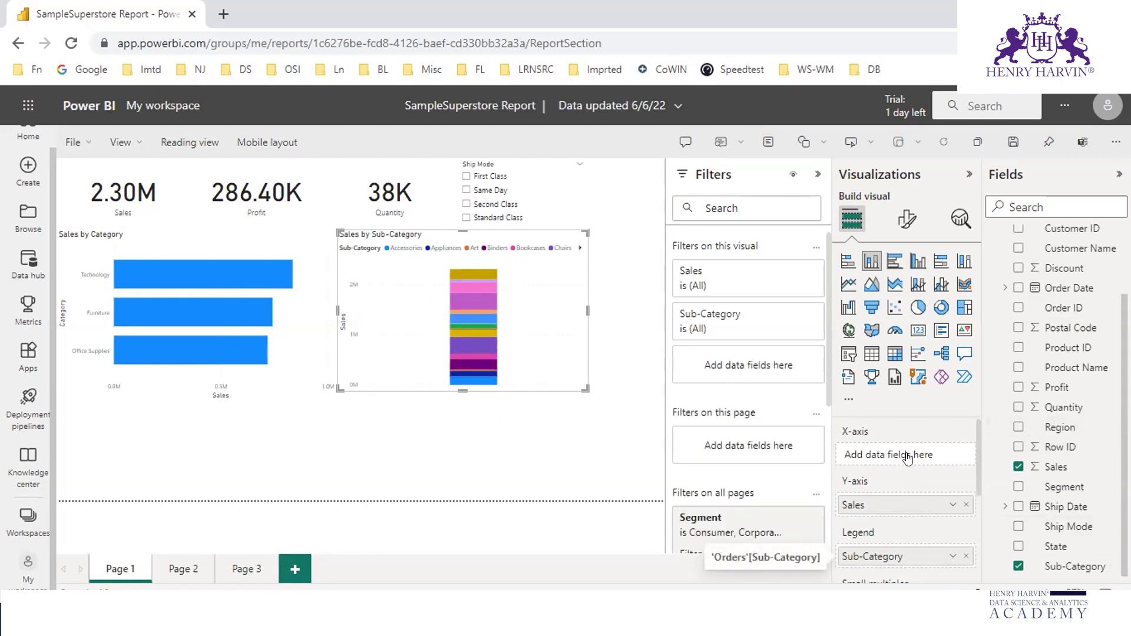
pyautogui.moveTo(908, 459); pyautogui.dragTo(910, 459)
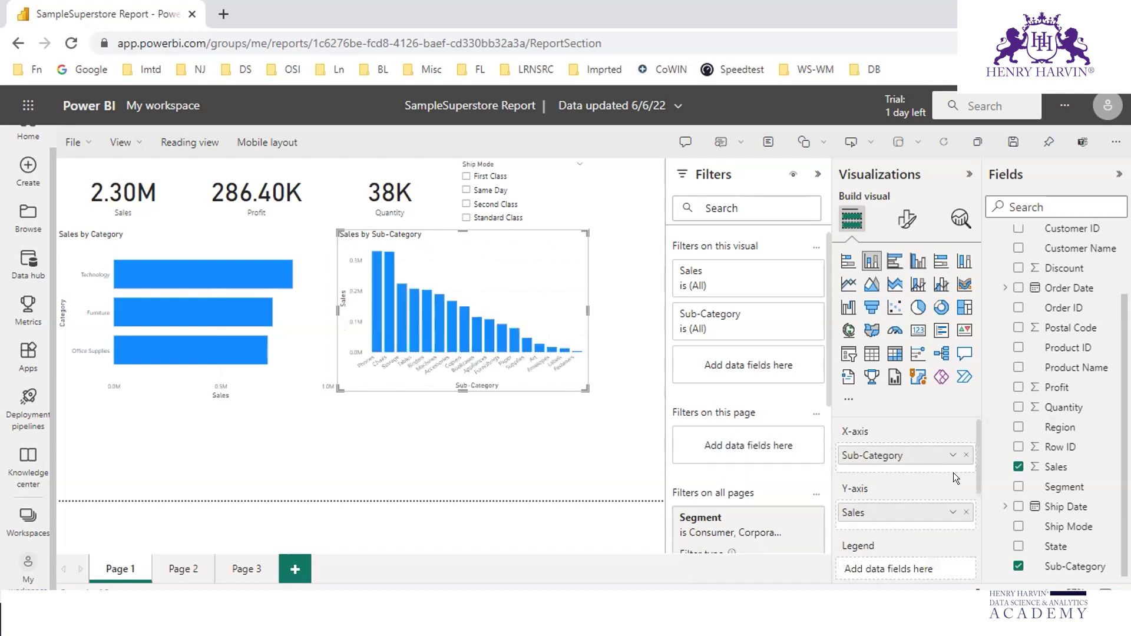
pyautogui.click(529, 458)
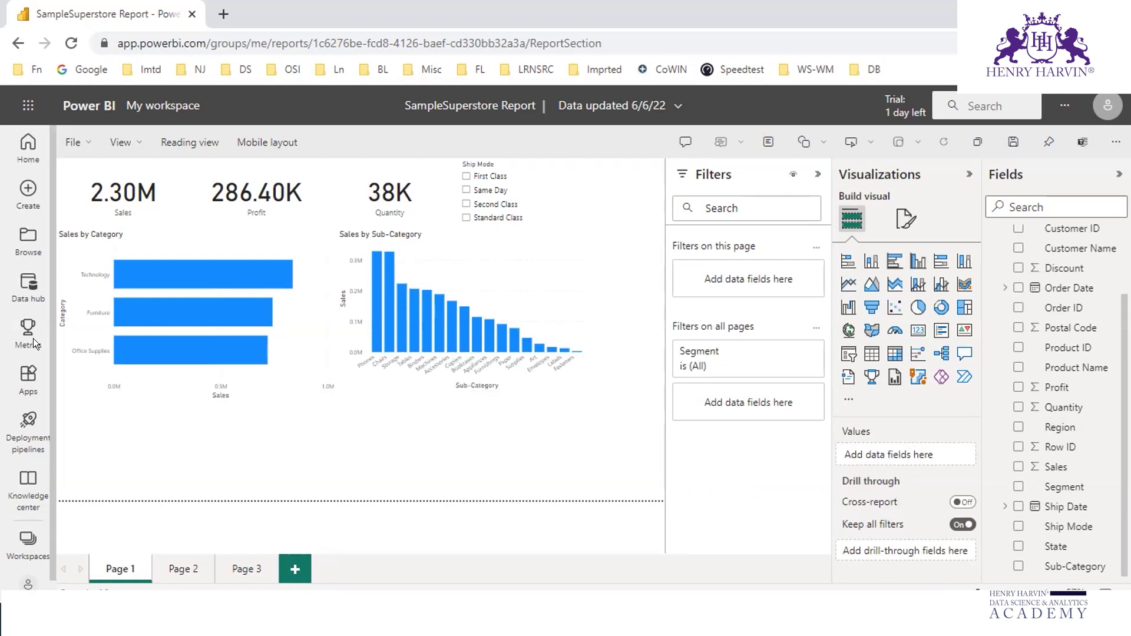
# Go via Browse to the Data hub and scroll through its recommended items and four datasets
pyautogui.click(31, 235)
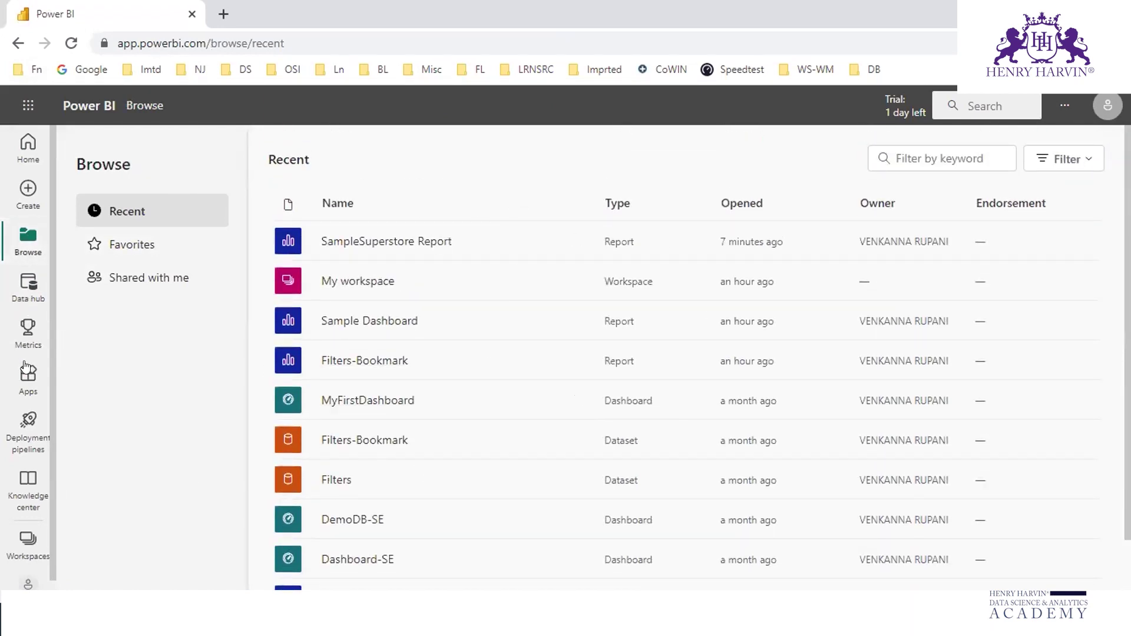
pyautogui.click(23, 284)
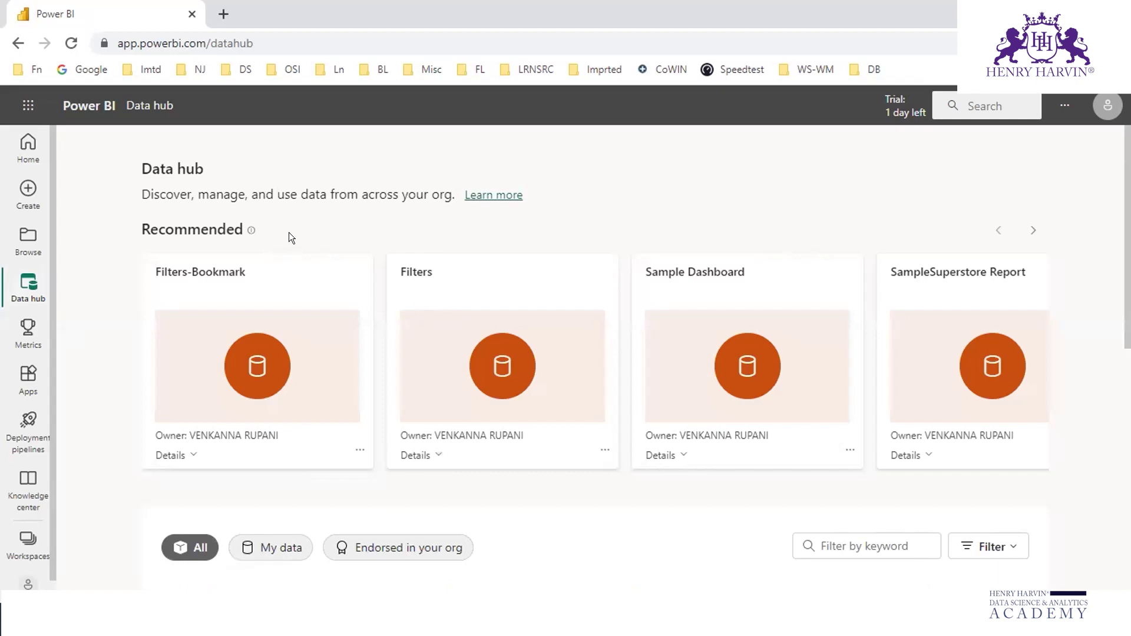
pyautogui.scroll(-5, 396, 324)
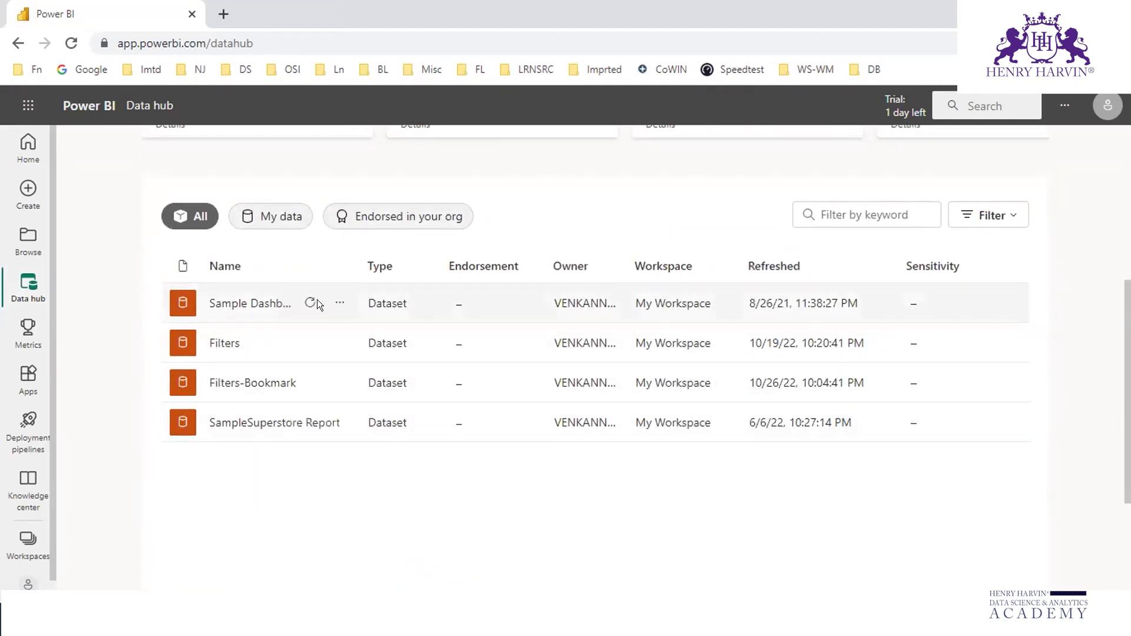
pyautogui.scroll(-2, 318, 383)
pyautogui.scroll(5, 324, 369)
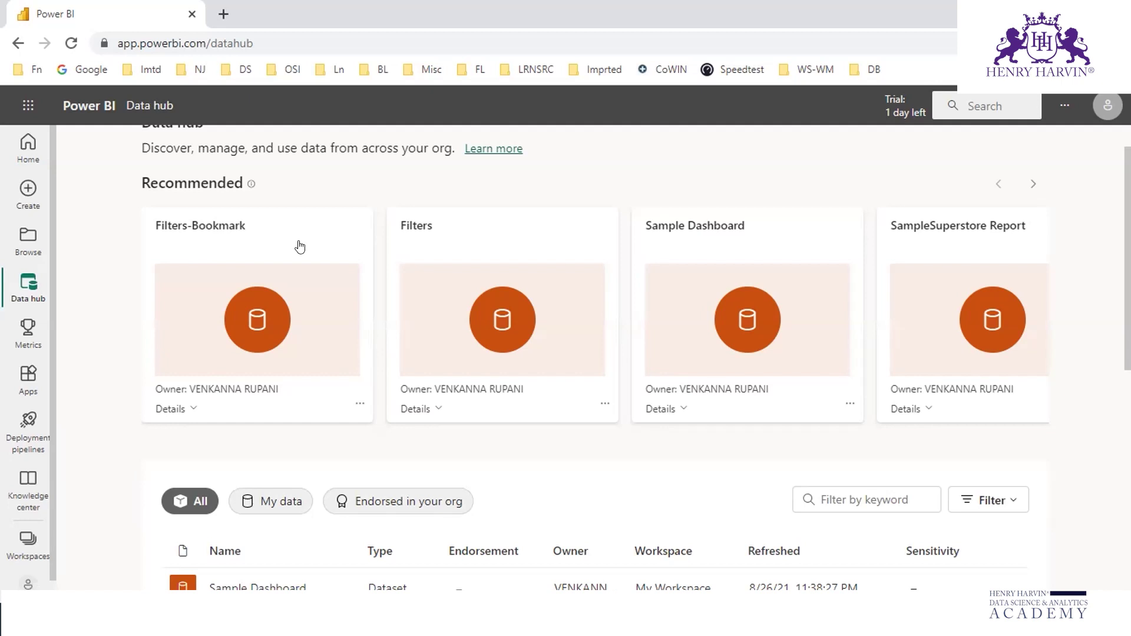
pyautogui.scroll(1, 300, 246)
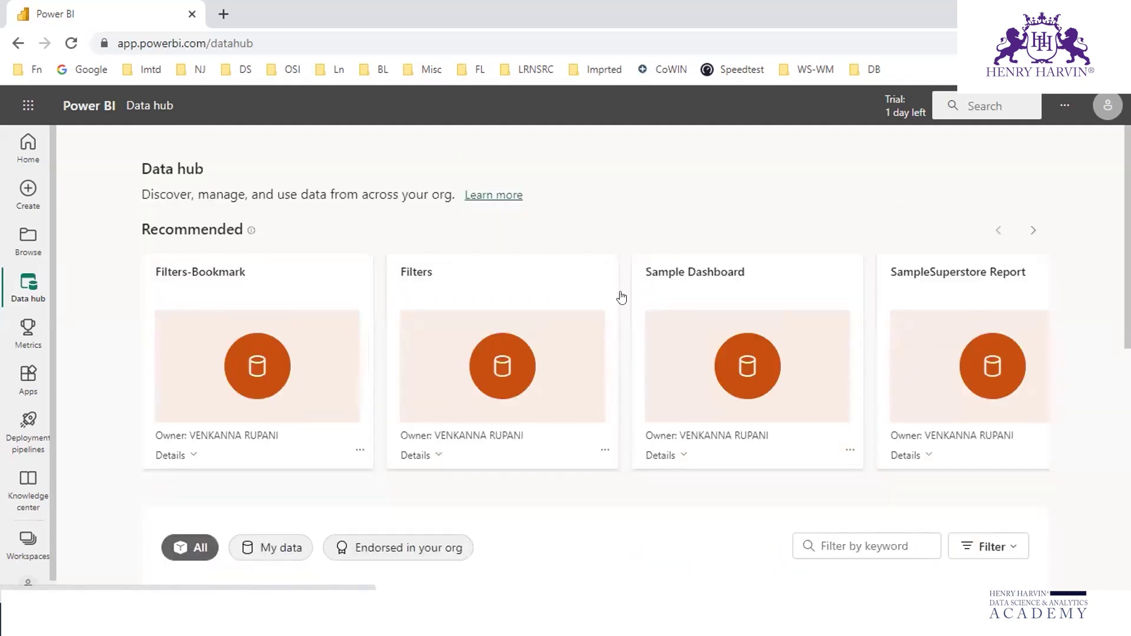
pyautogui.scroll(-5, 726, 369)
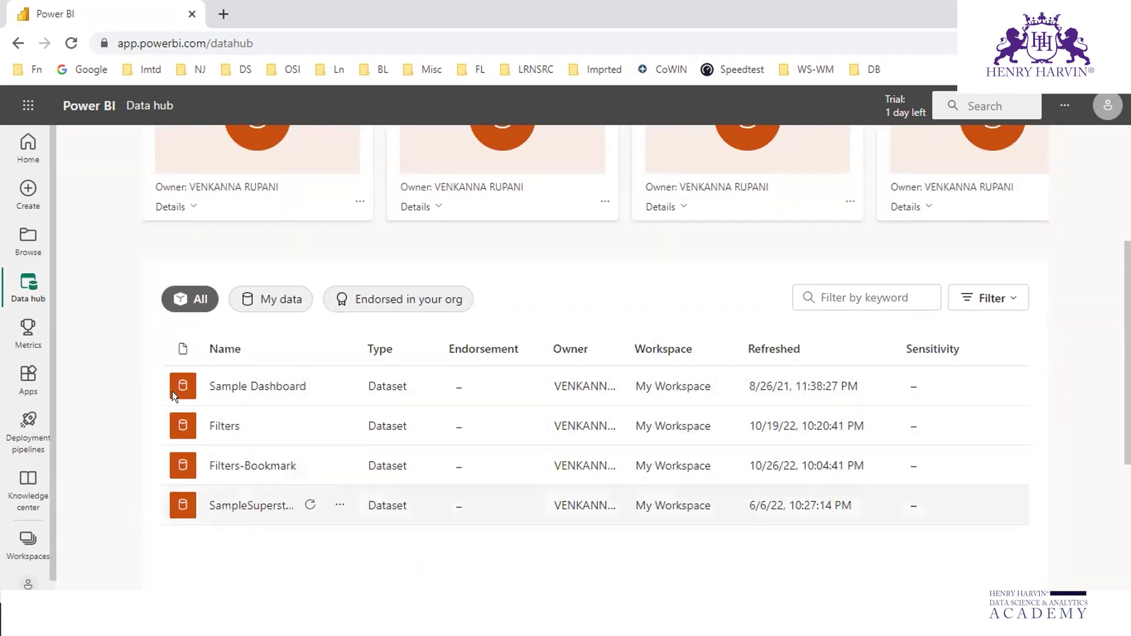
pyautogui.scroll(5, 539, 312)
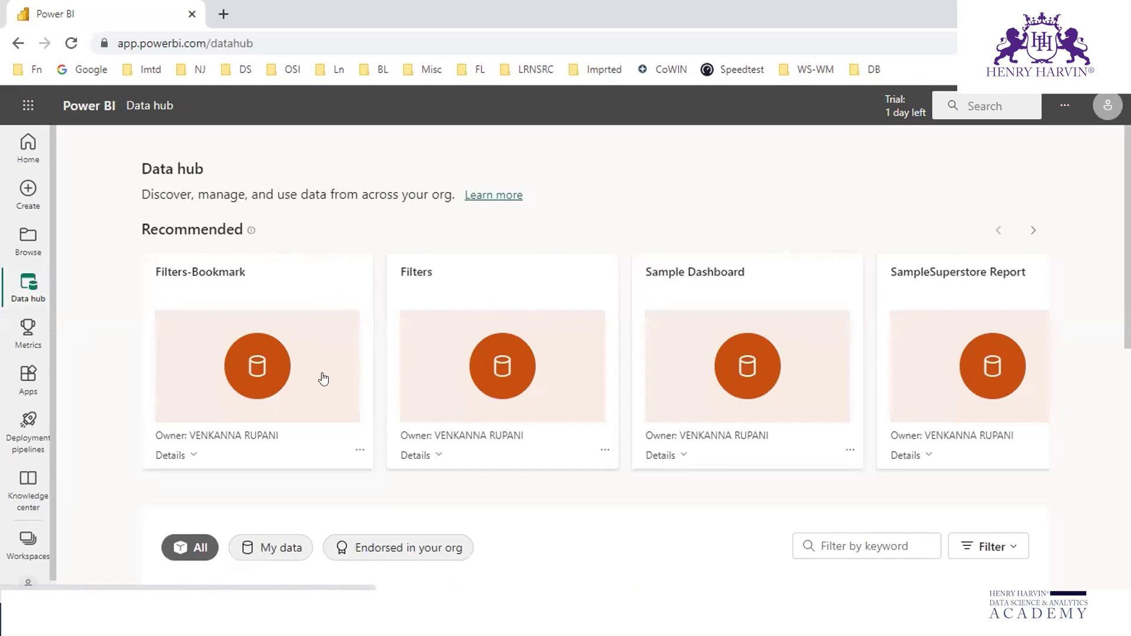
pyautogui.scroll(-5, 420, 289)
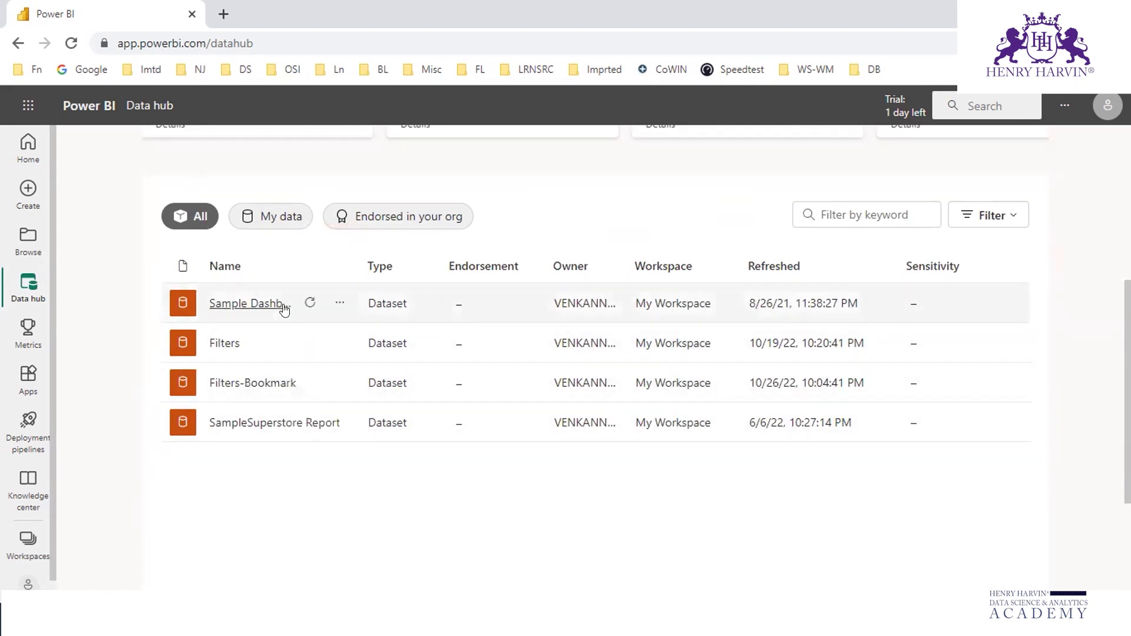
# Open Metrics, close its introduction, and scroll past the Education, Sales and Marketing sample scorecards
pyautogui.click(21, 324)
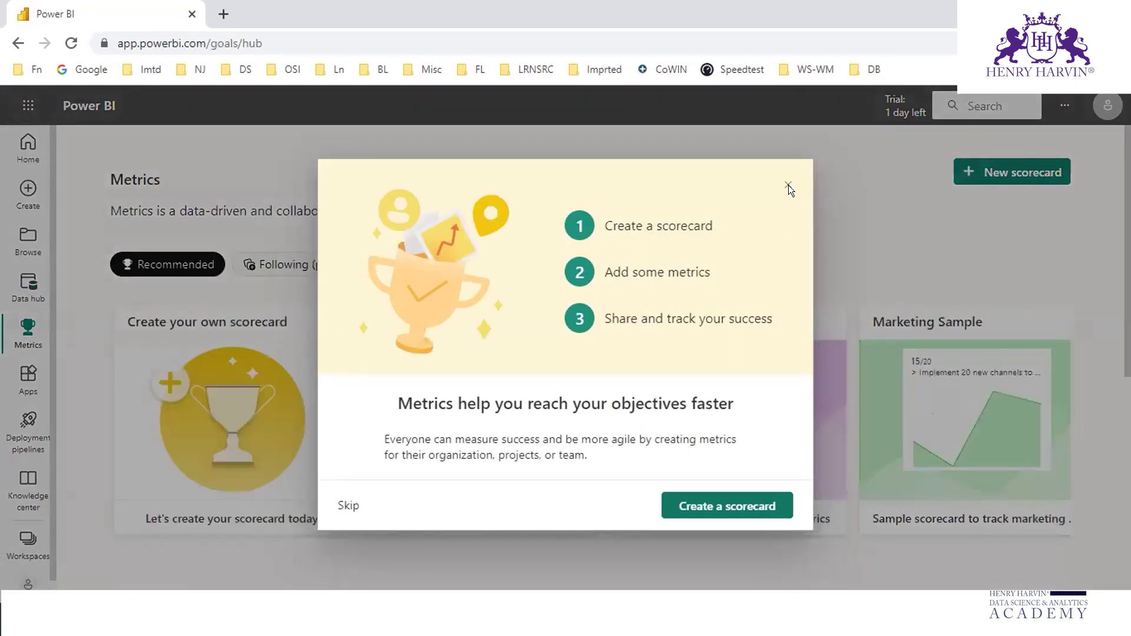
pyautogui.click(783, 179)
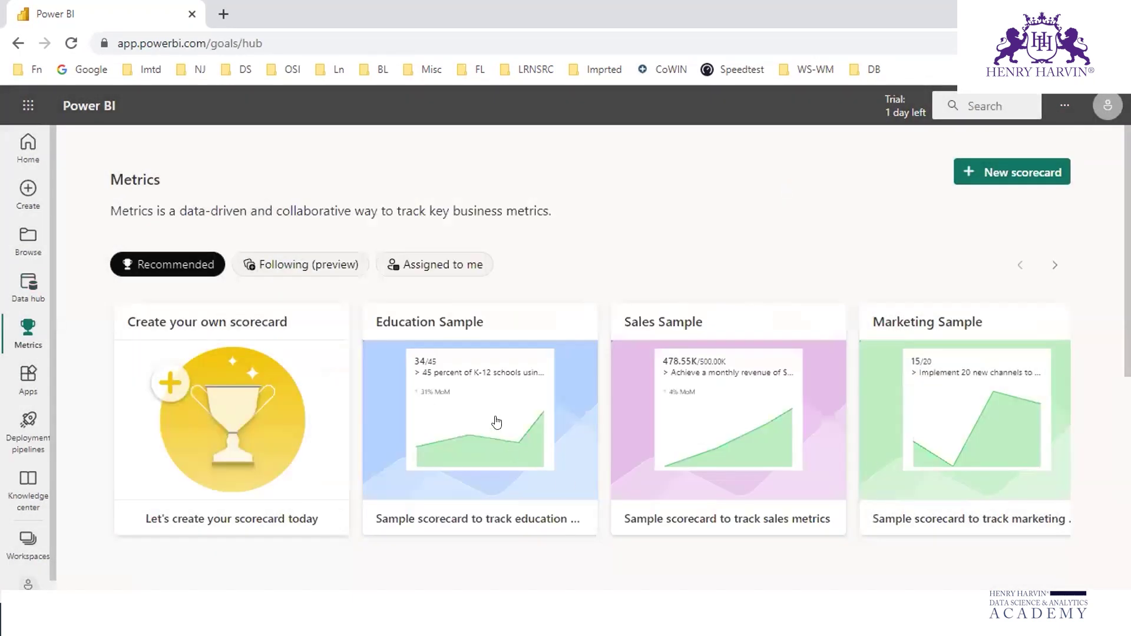
pyautogui.scroll(-6, 724, 242)
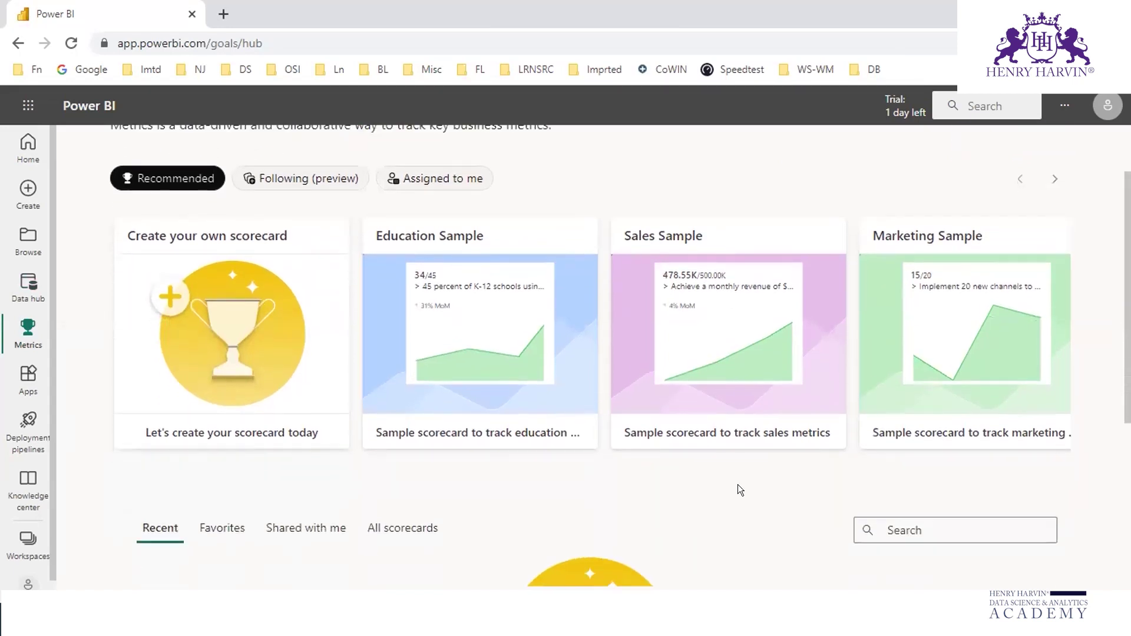
pyautogui.scroll(6, 710, 340)
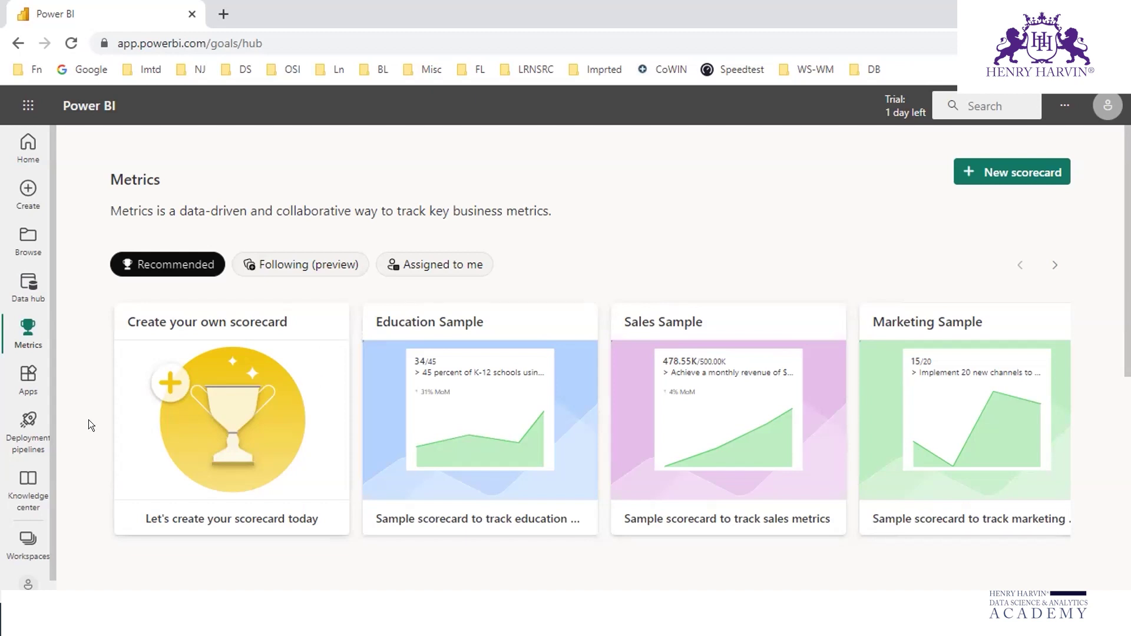
# Open the Apps page and switch its view to Gallery, then back to List
pyautogui.click(22, 368)
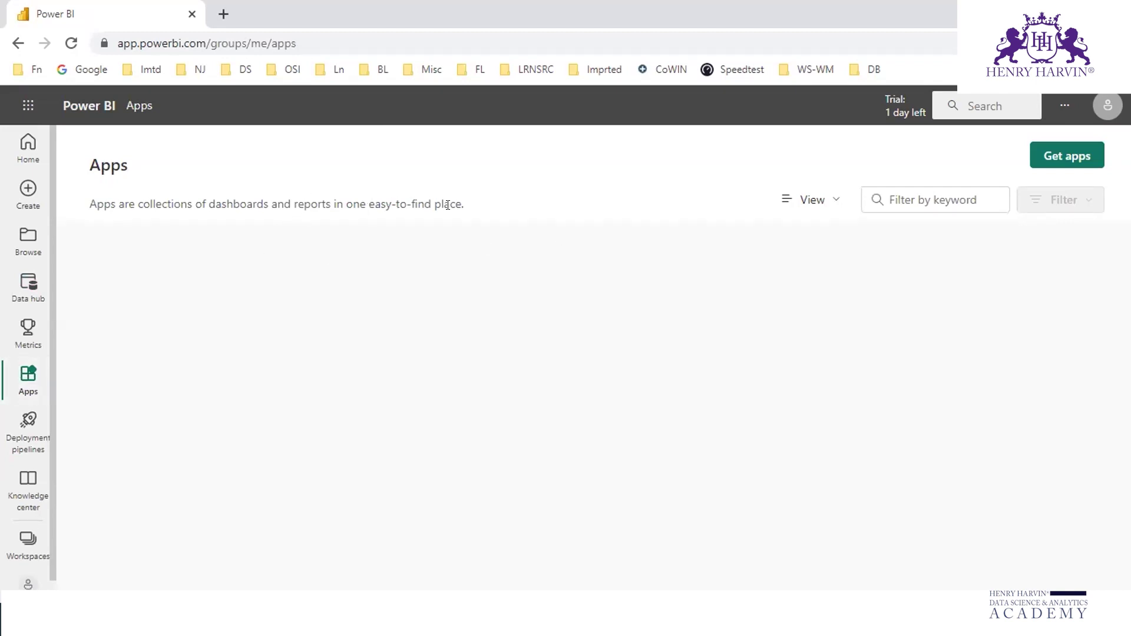
pyautogui.click(830, 198)
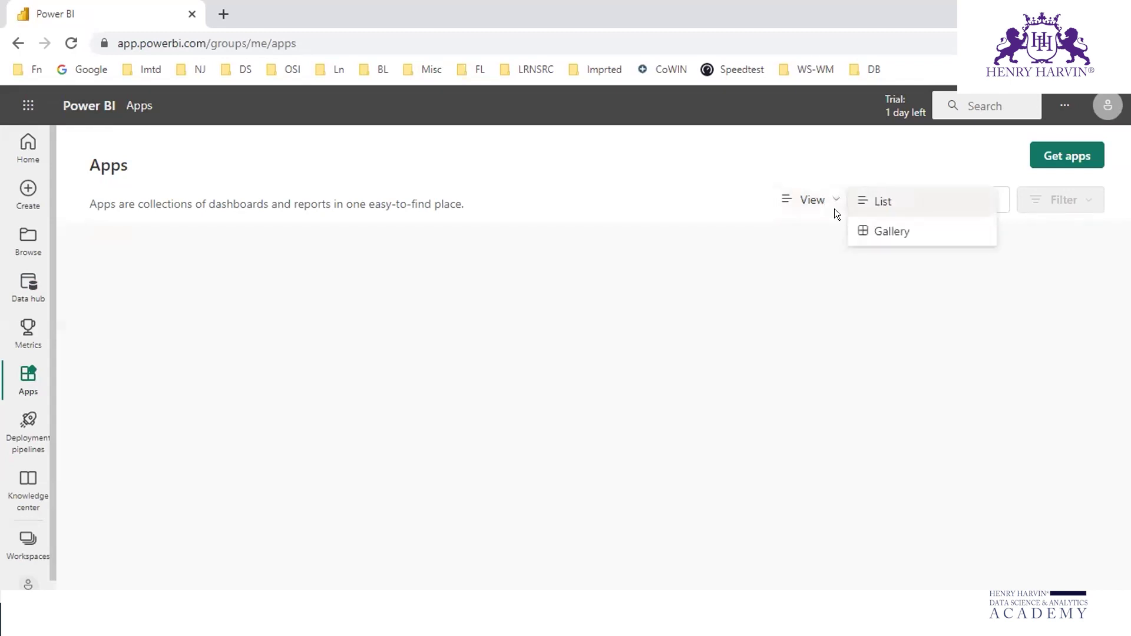
pyautogui.click(896, 231)
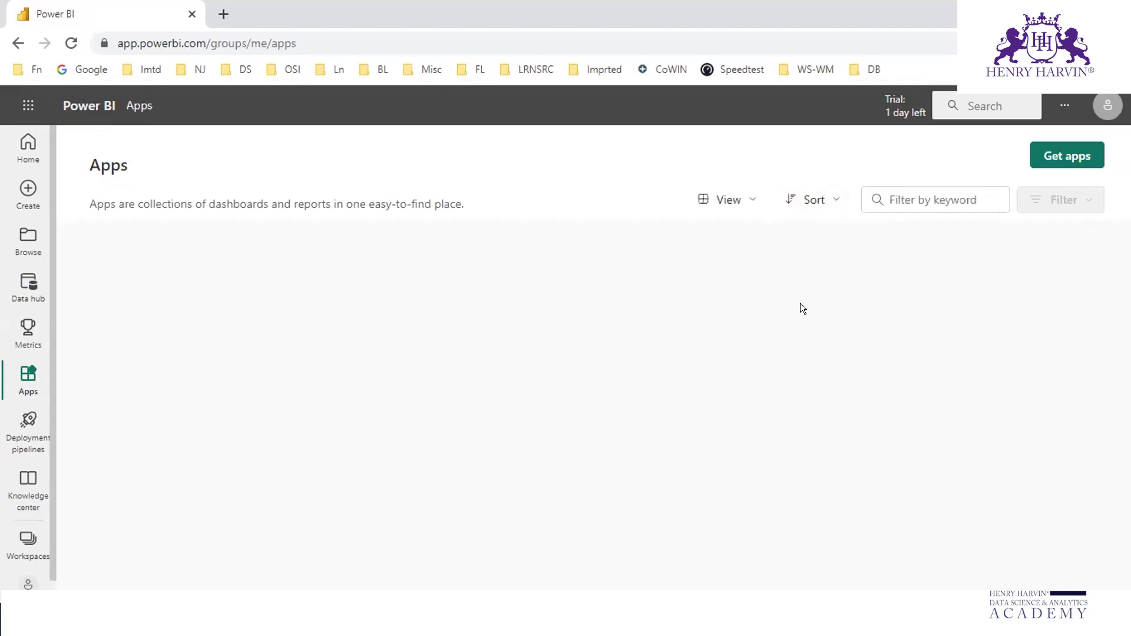
pyautogui.click(753, 200)
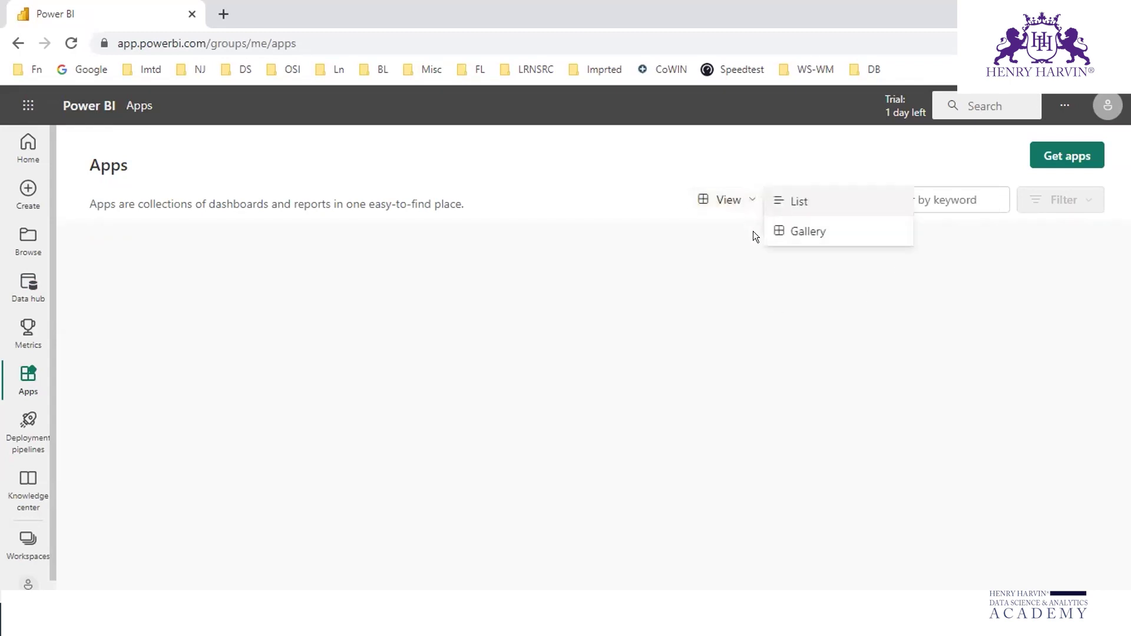
pyautogui.click(810, 205)
pyautogui.click(1064, 157)
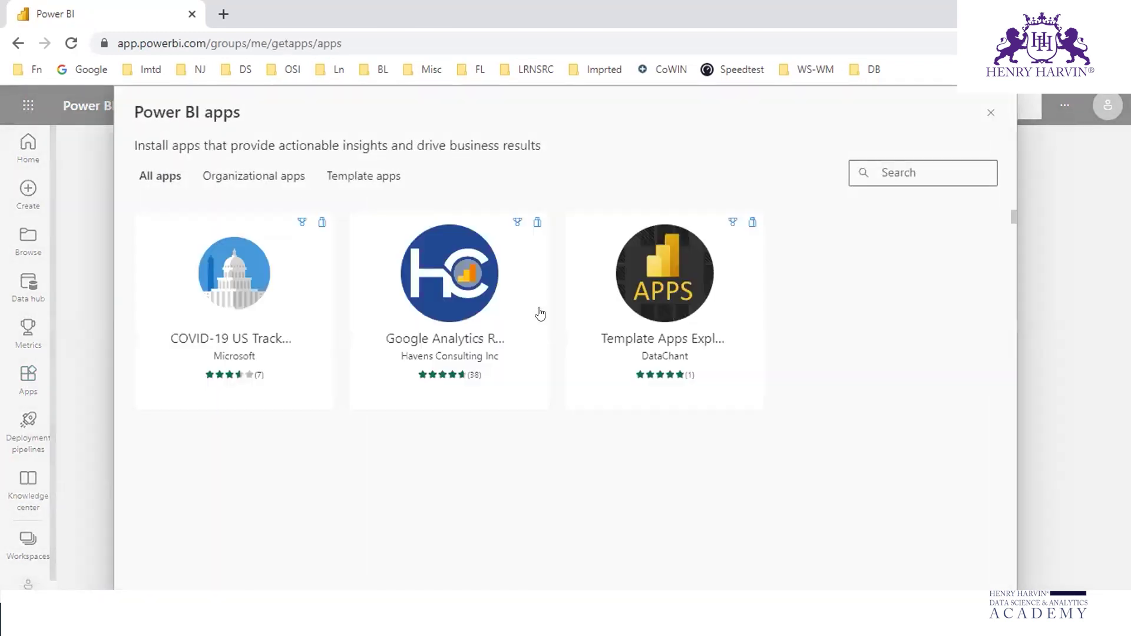
pyautogui.moveTo(976, 367)
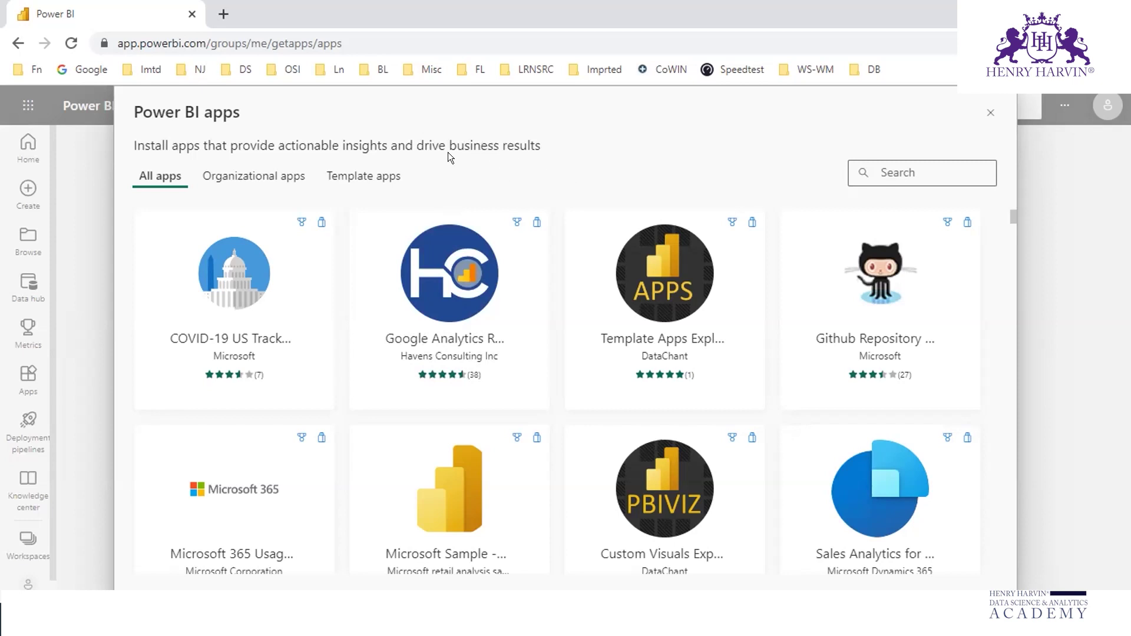
pyautogui.click(256, 182)
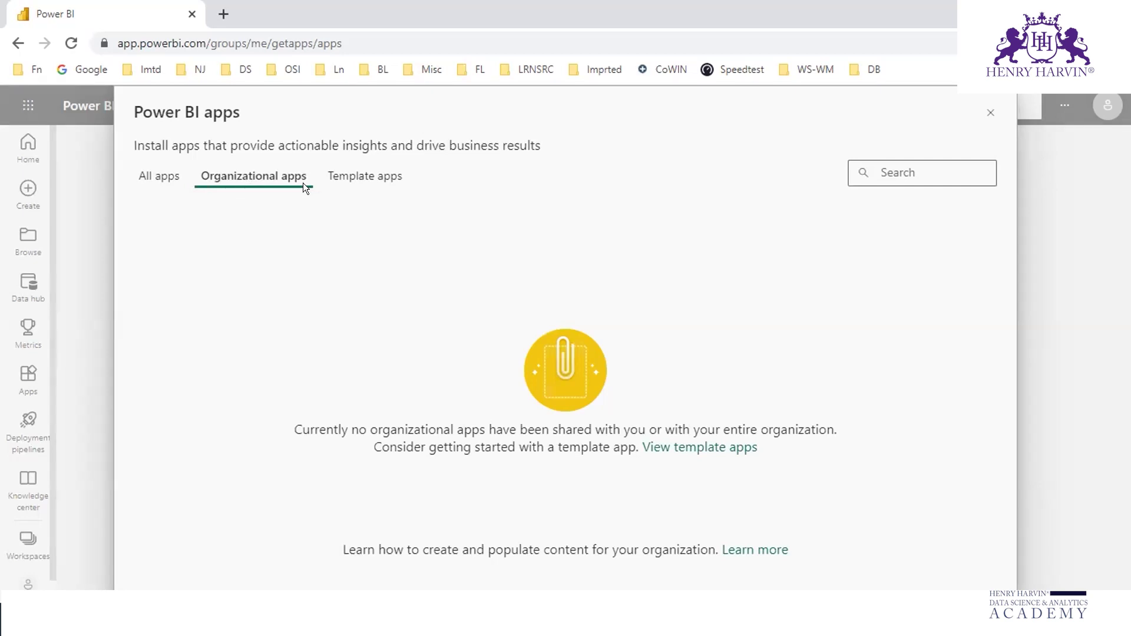
pyautogui.click(352, 180)
pyautogui.scroll(-8, 477, 328)
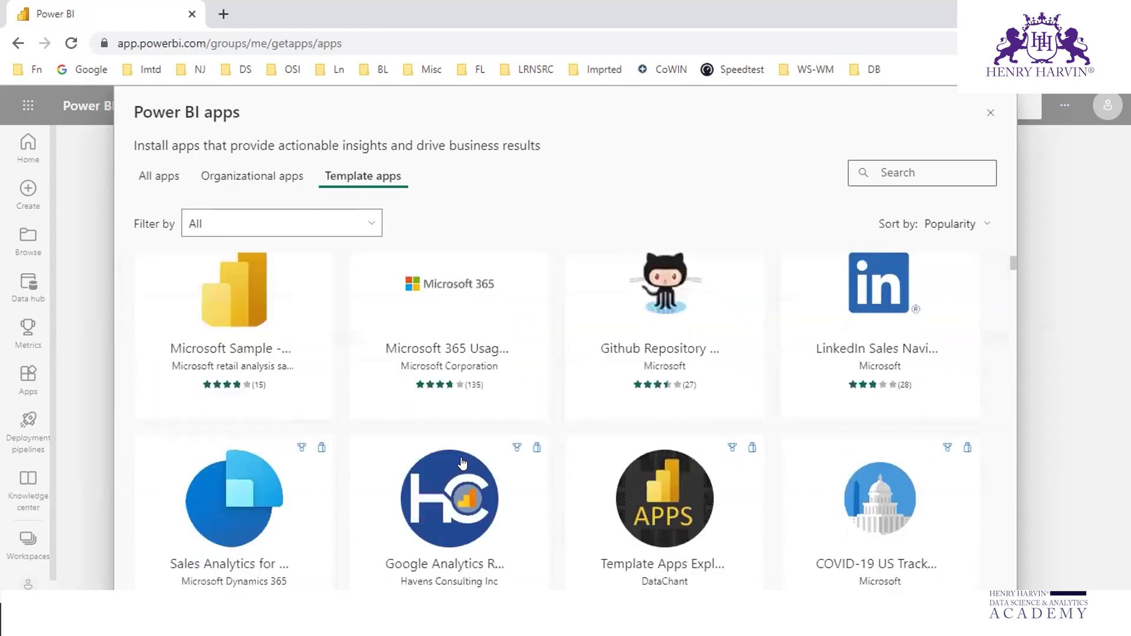
pyautogui.scroll(5, 447, 483)
pyautogui.scroll(-8, 448, 483)
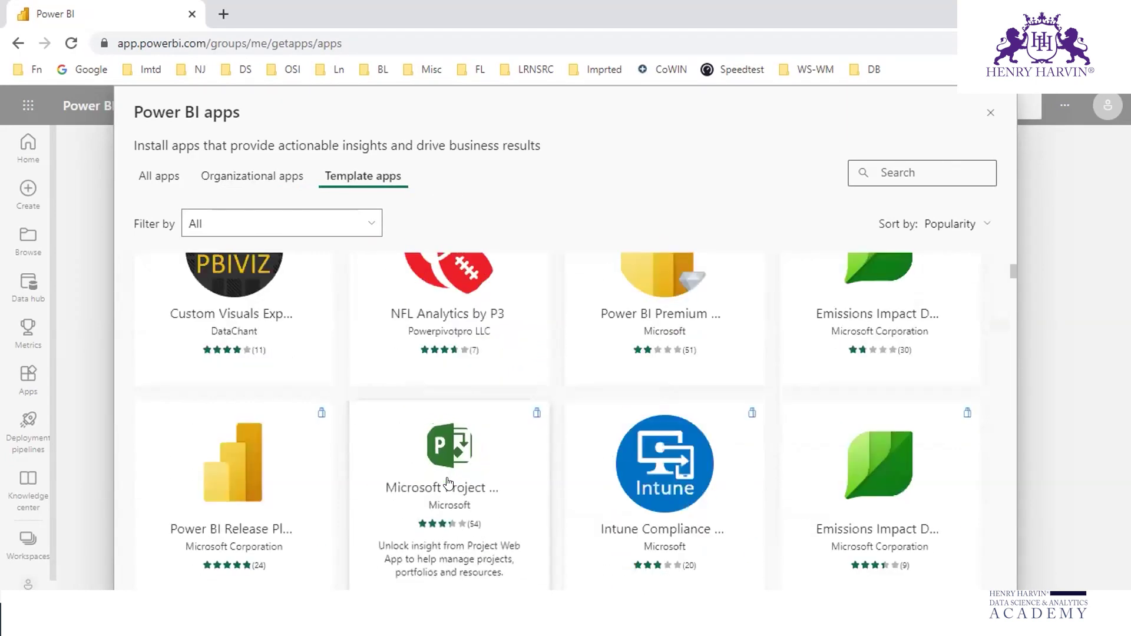
pyautogui.scroll(6, 447, 483)
pyautogui.scroll(4, 448, 483)
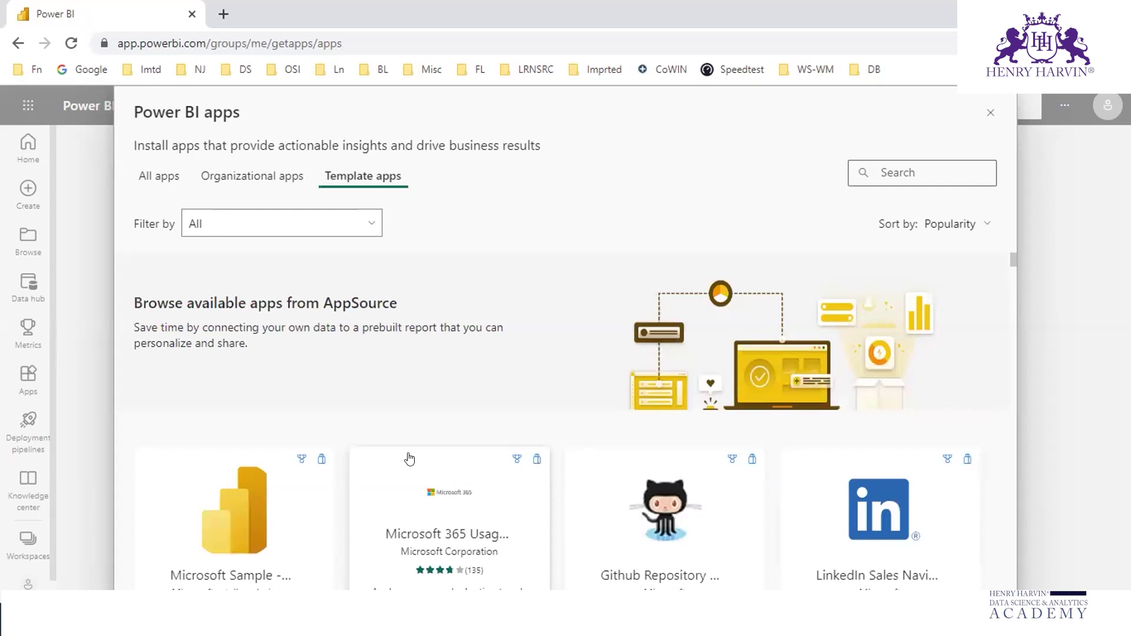
pyautogui.click(155, 181)
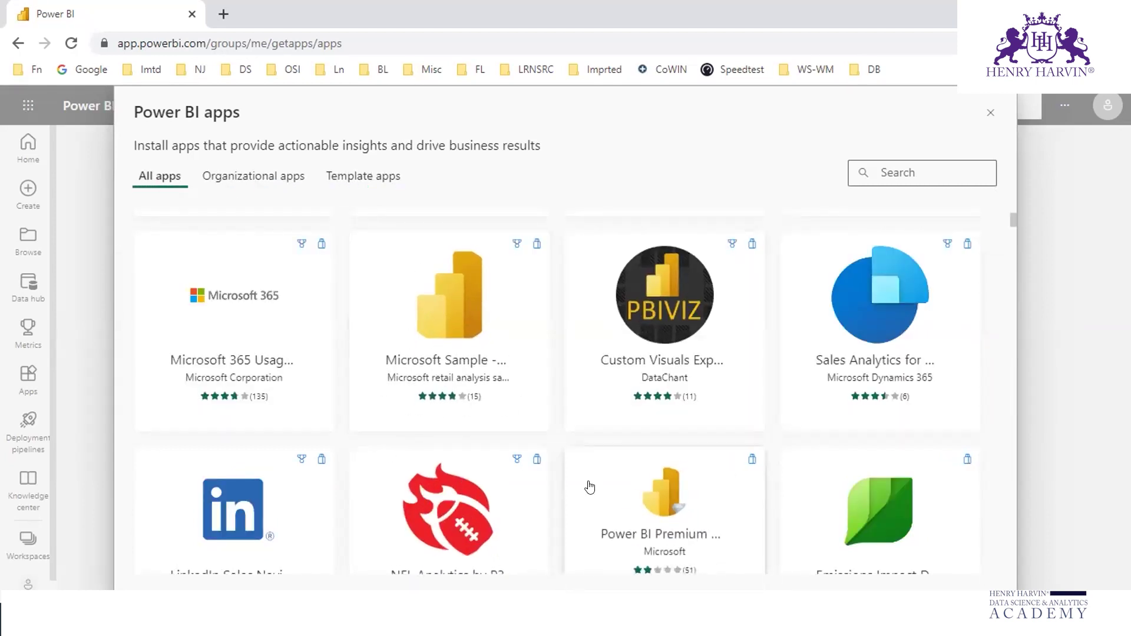
pyautogui.scroll(-5, 481, 353)
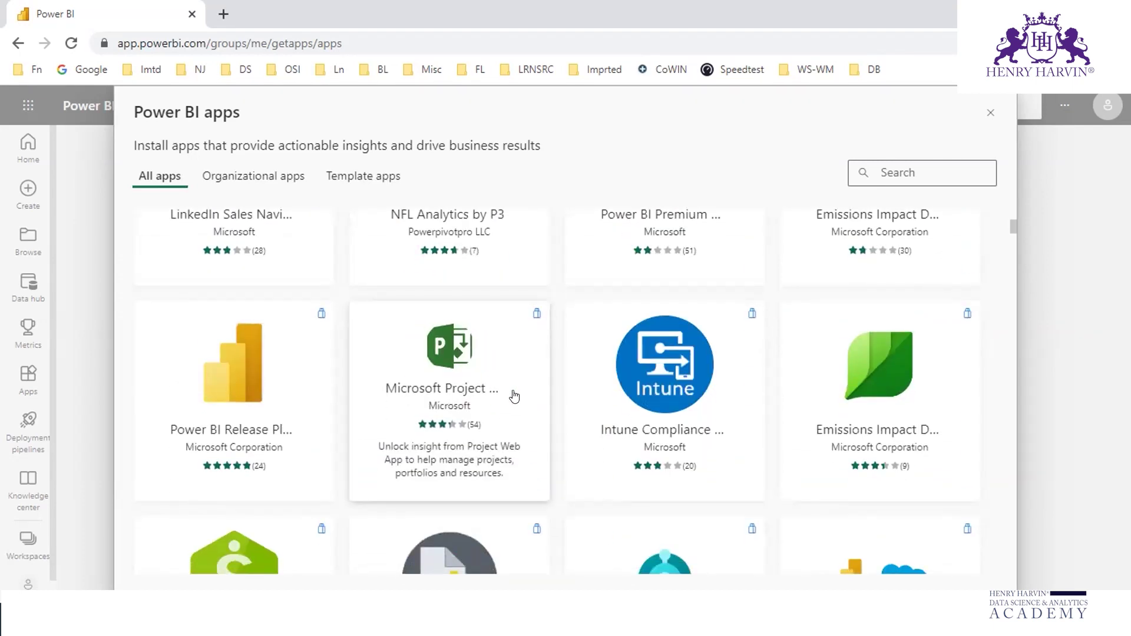
pyautogui.scroll(-3, 514, 396)
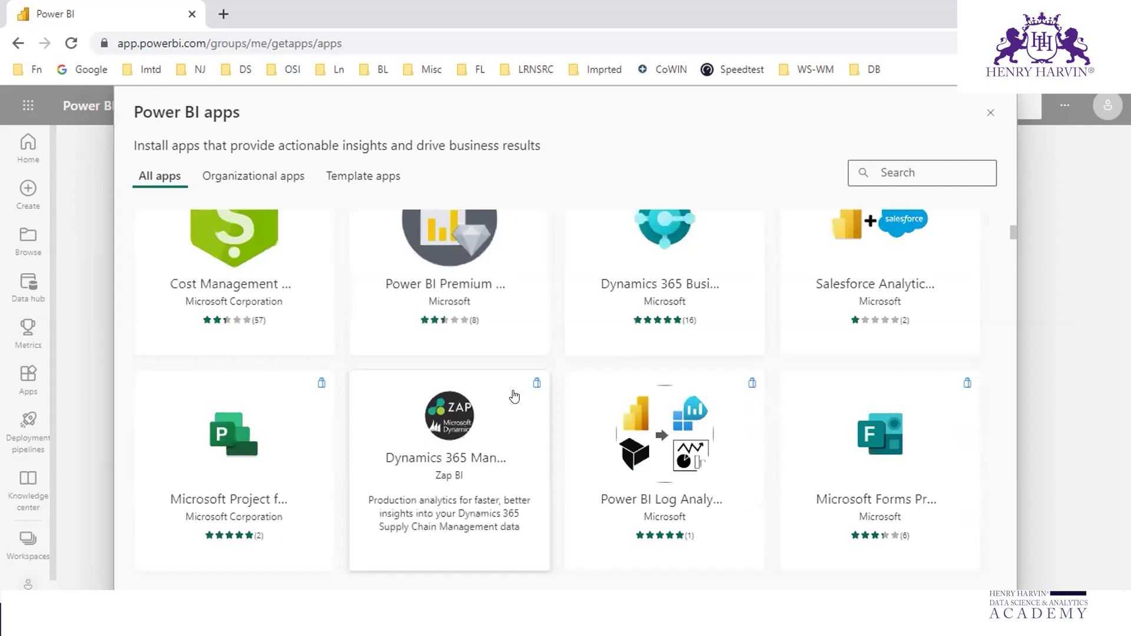
pyautogui.scroll(3, 514, 396)
pyautogui.scroll(-5, 515, 396)
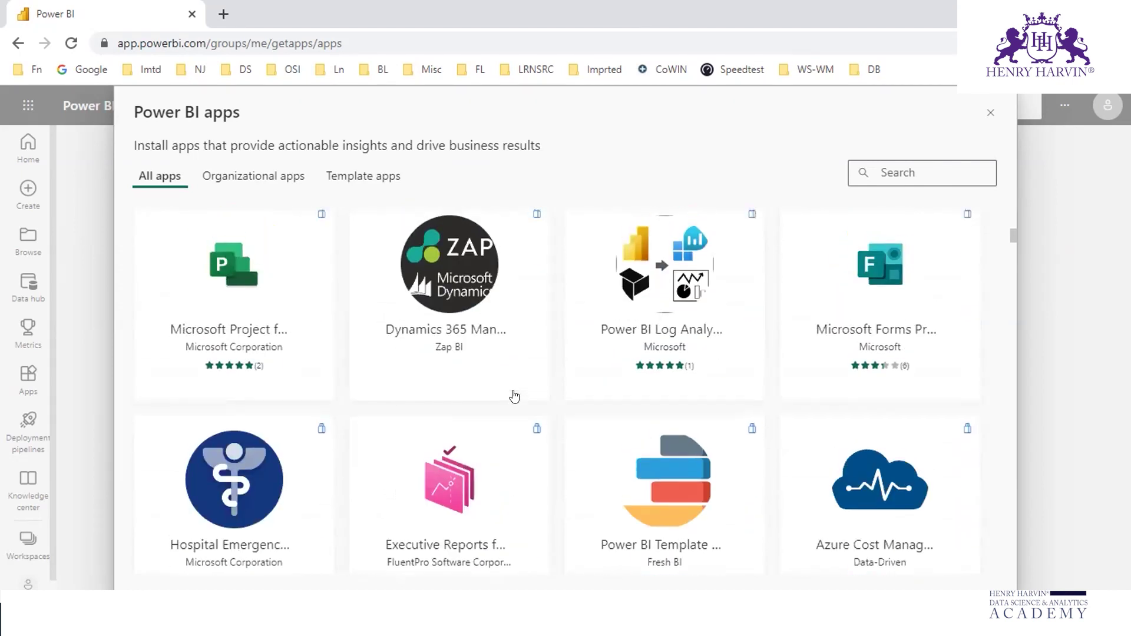
pyautogui.scroll(1, 514, 397)
pyautogui.scroll(3, 514, 396)
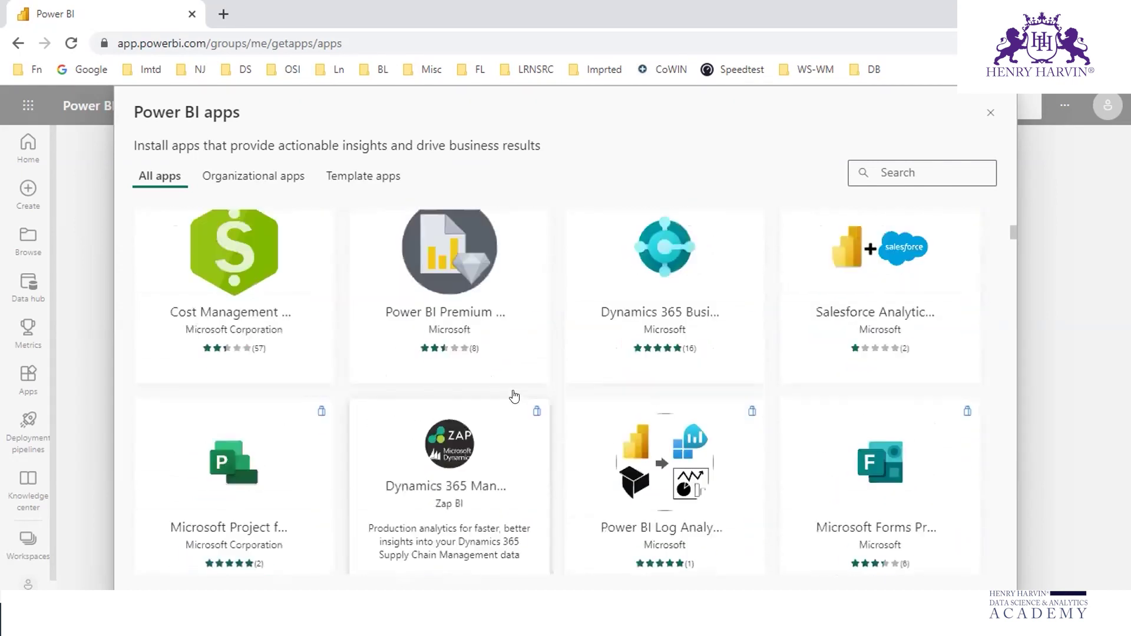
pyautogui.scroll(6, 515, 396)
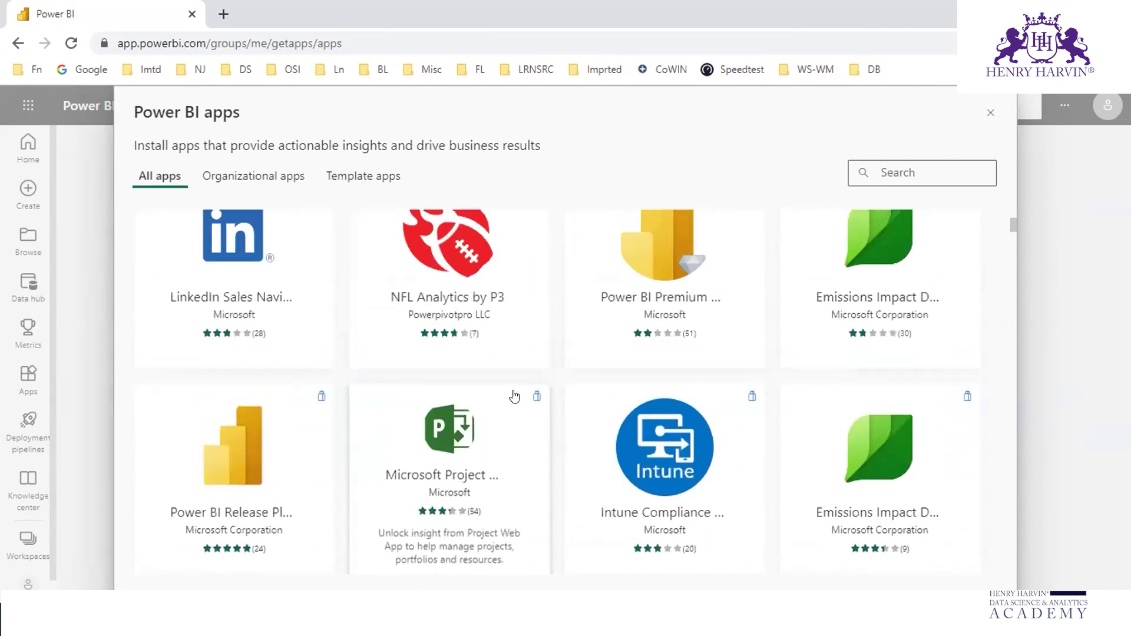
pyautogui.scroll(-2, 514, 396)
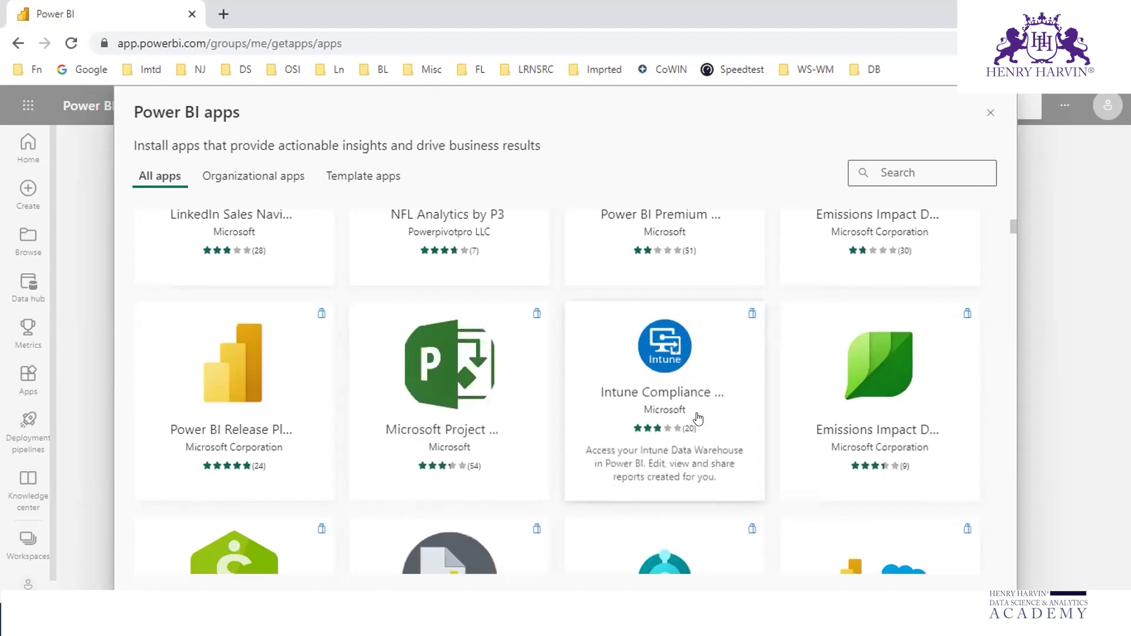
pyautogui.scroll(-5, 724, 436)
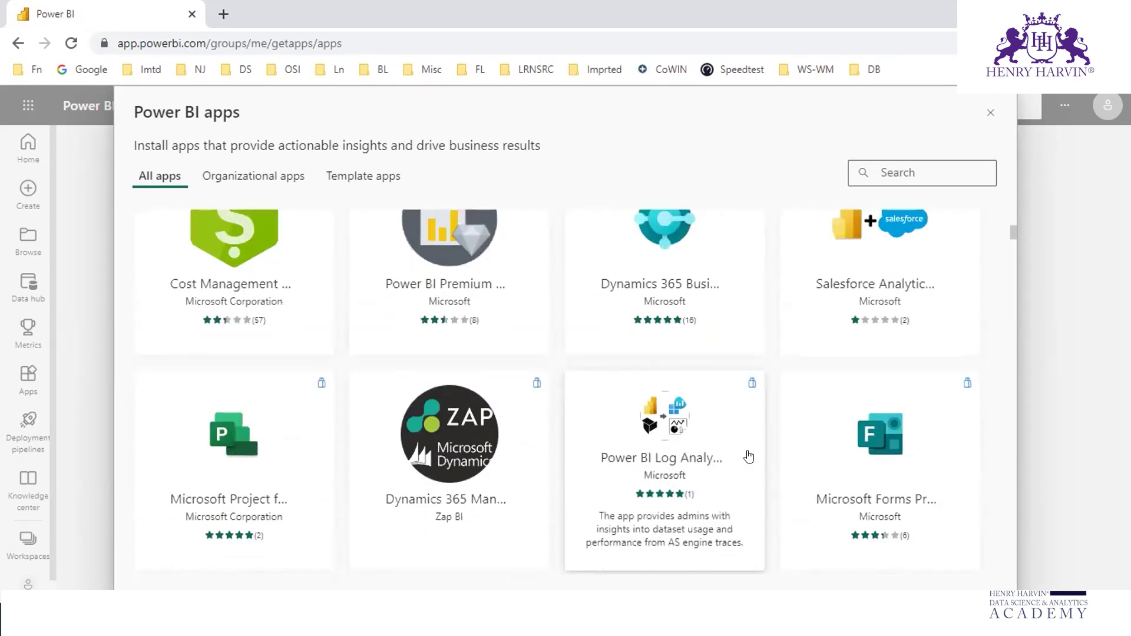
pyautogui.scroll(-4, 749, 456)
pyautogui.scroll(5, 748, 457)
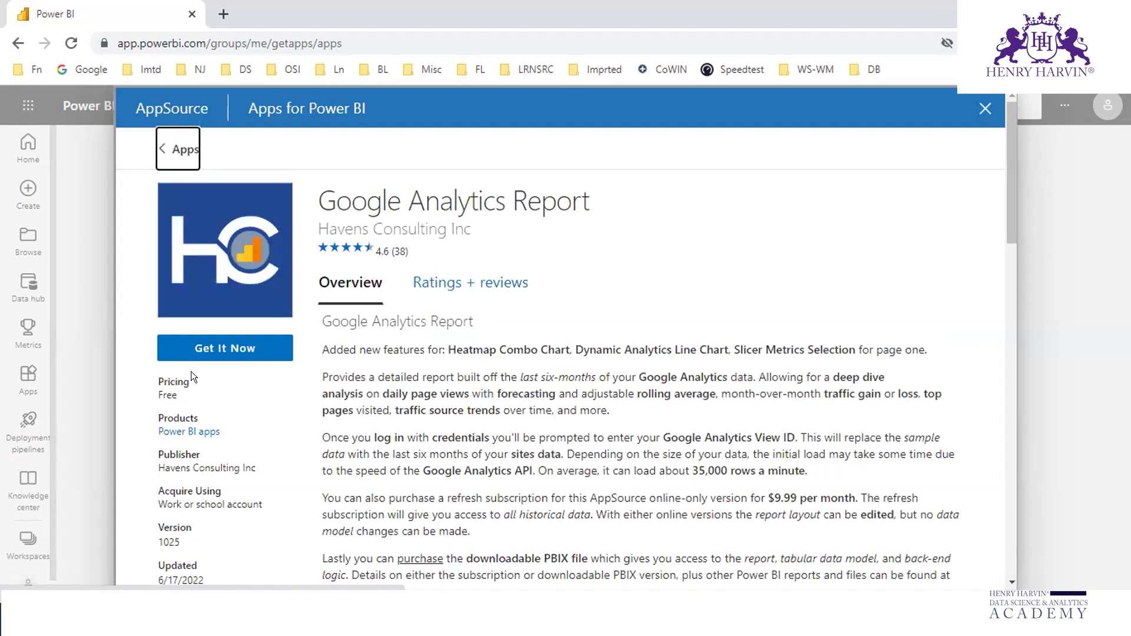
# Start getting the Google Analytics Report app and scroll through the confirm-your-details form
pyautogui.click(263, 350)
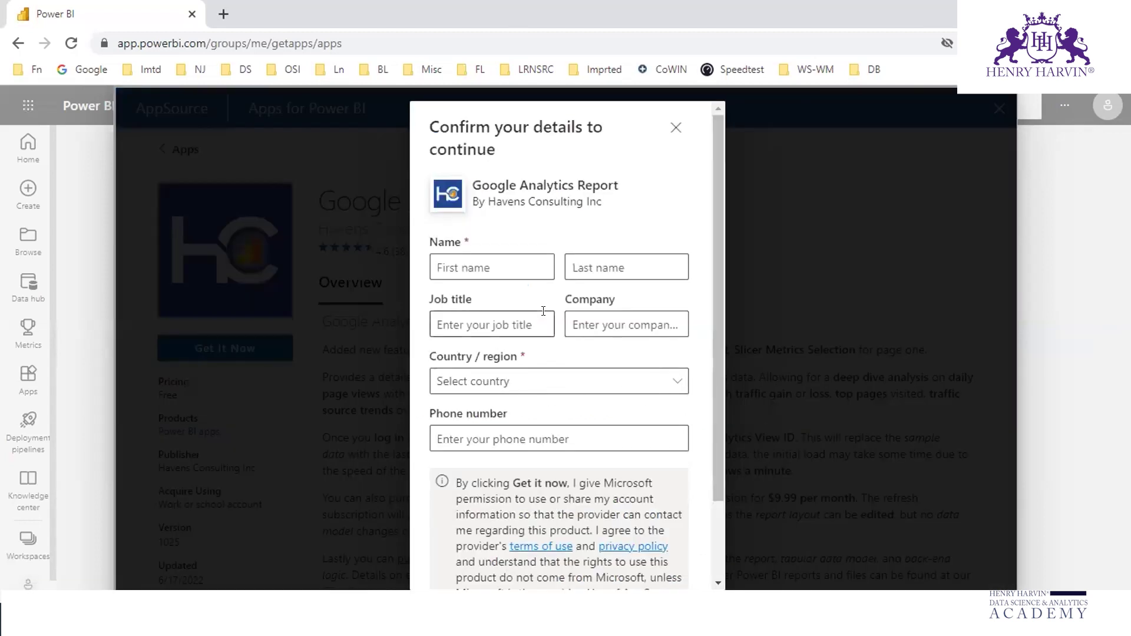
pyautogui.scroll(-3, 544, 310)
pyautogui.scroll(3, 589, 380)
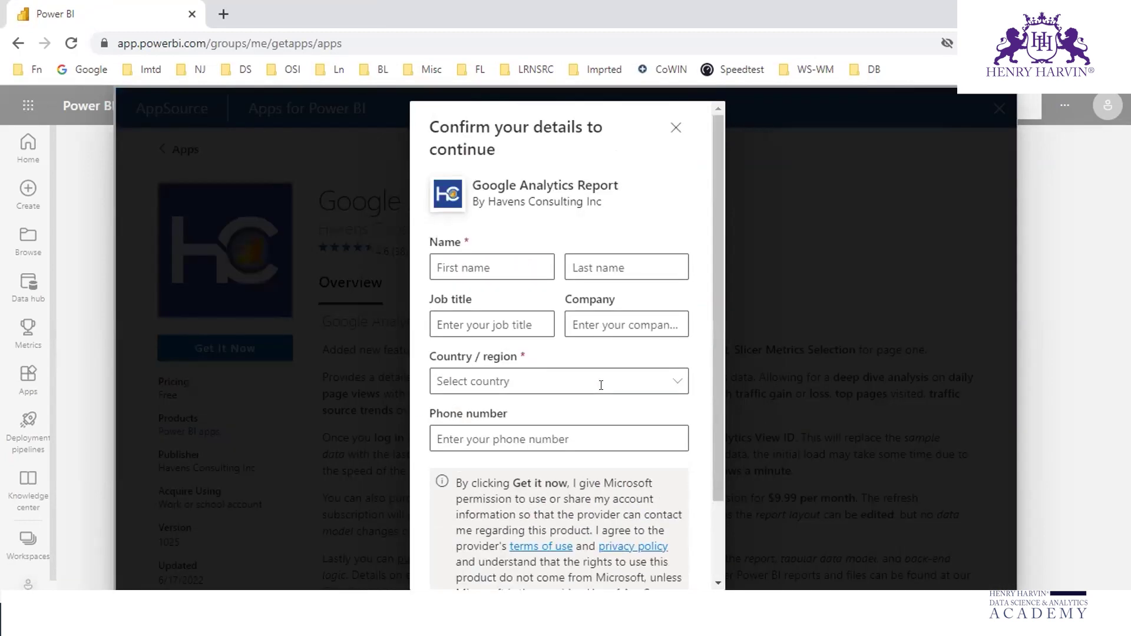